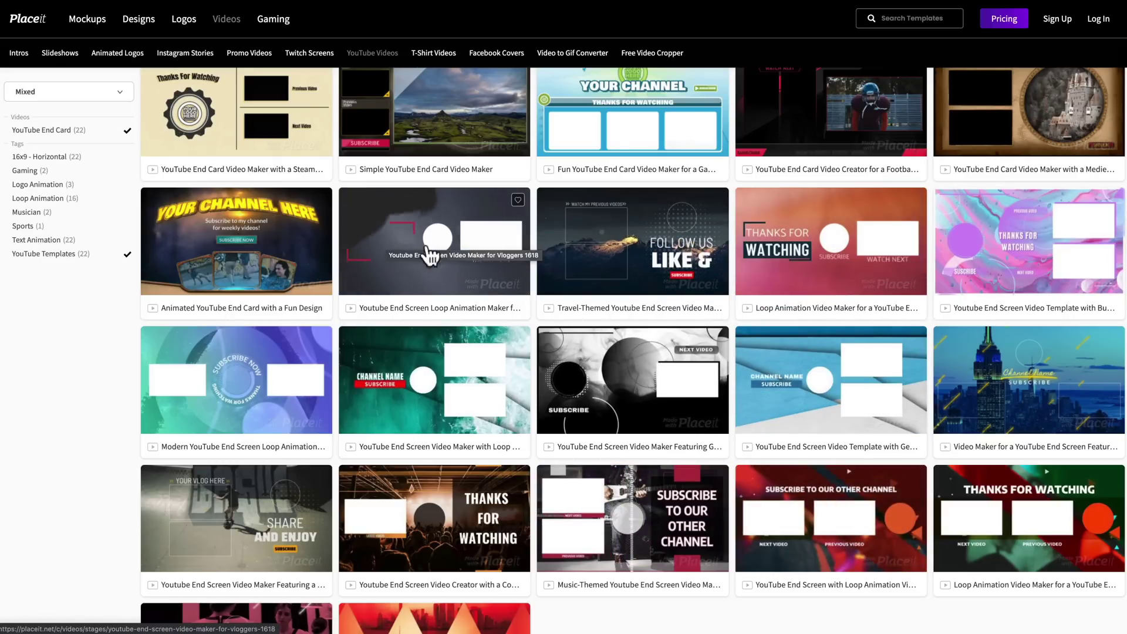
- Open the 'Youtube End Screen Loop Animation Maker for Vloggers' template from the End Card results
{"action": "left_click", "coordinate": [465, 235]}
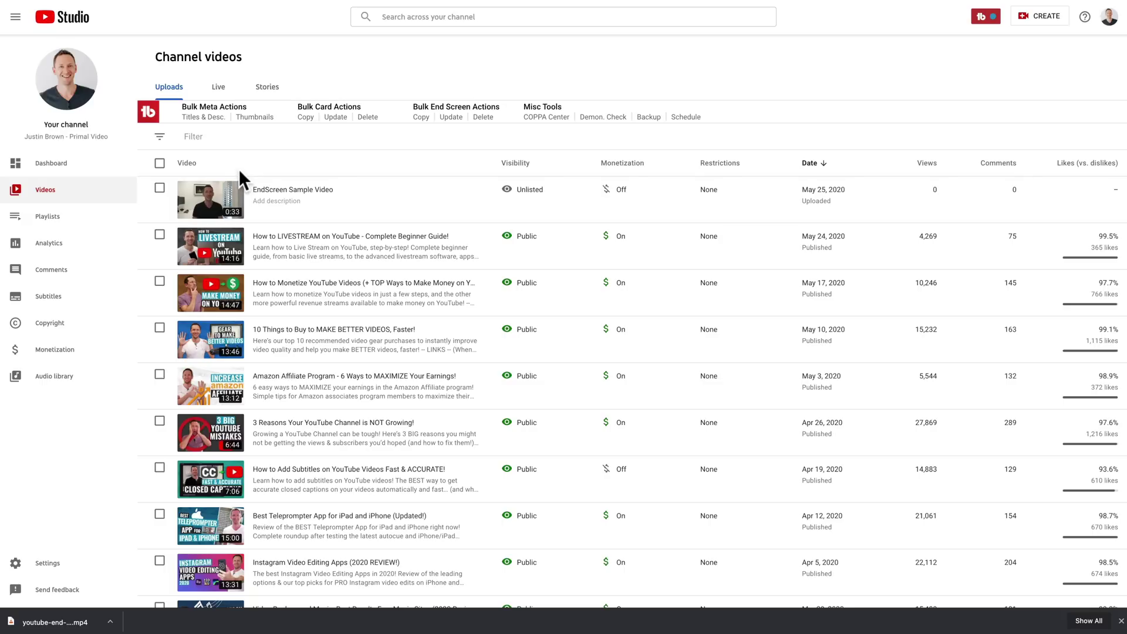
- Go from the EndScreen Sample Video's details into its End screen editor
{"action": "left_click", "coordinate": [208, 202]}
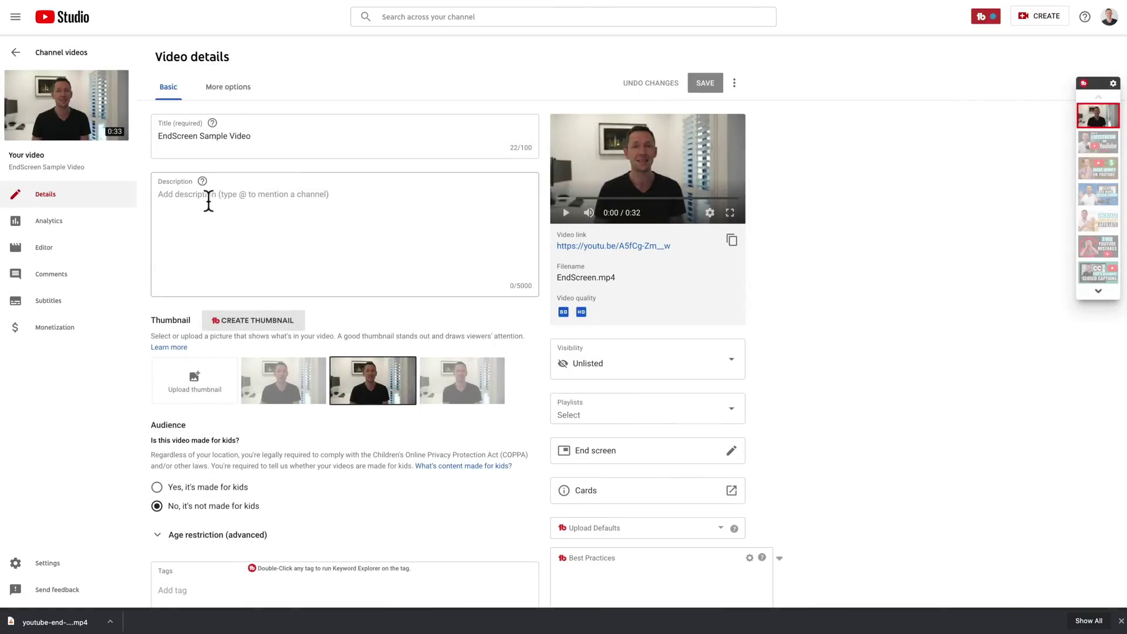
{"action": "left_click", "coordinate": [640, 456]}
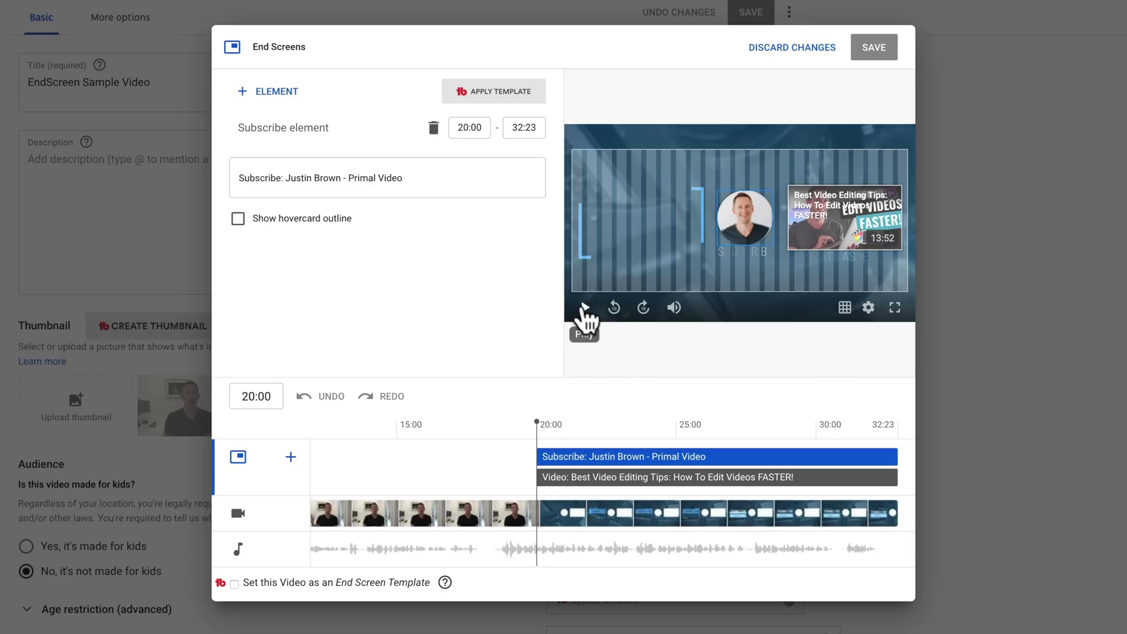
{"action": "left_click", "coordinate": [585, 307]}
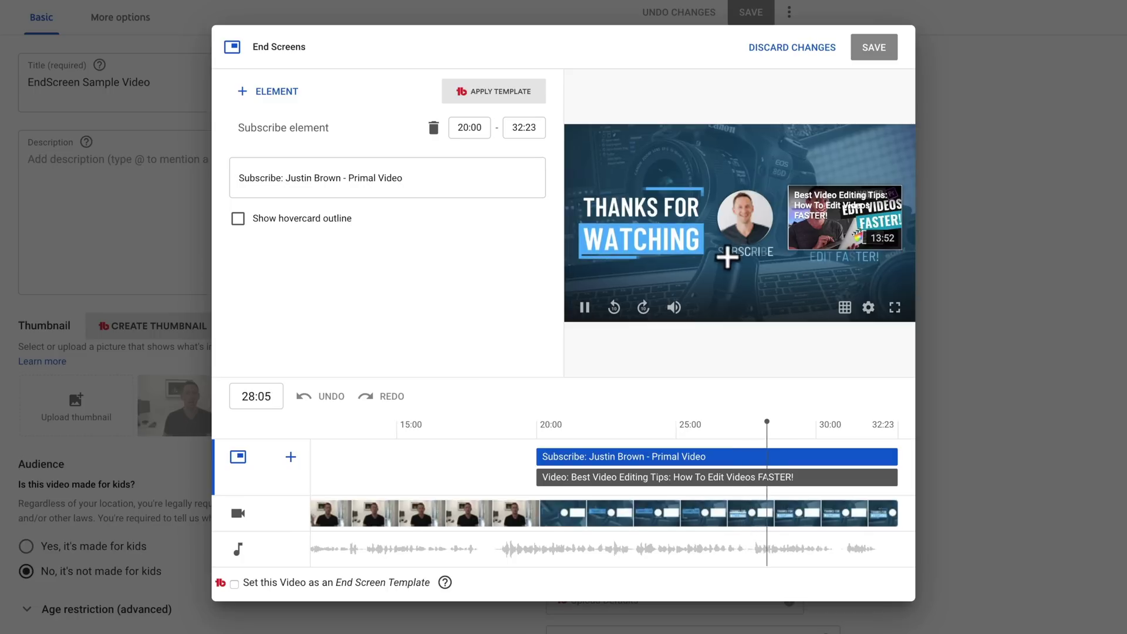
{"action": "left_click", "coordinate": [584, 307]}
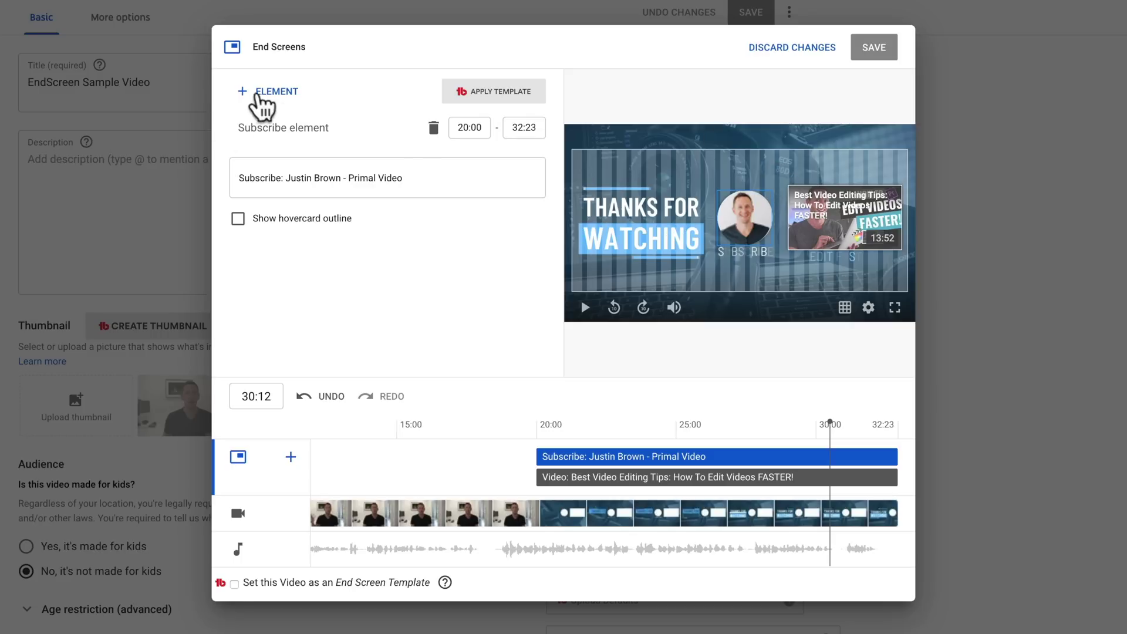
- Add a video element showing the most recent upload; start a link element, then cancel it
{"action": "left_click", "coordinate": [268, 91]}
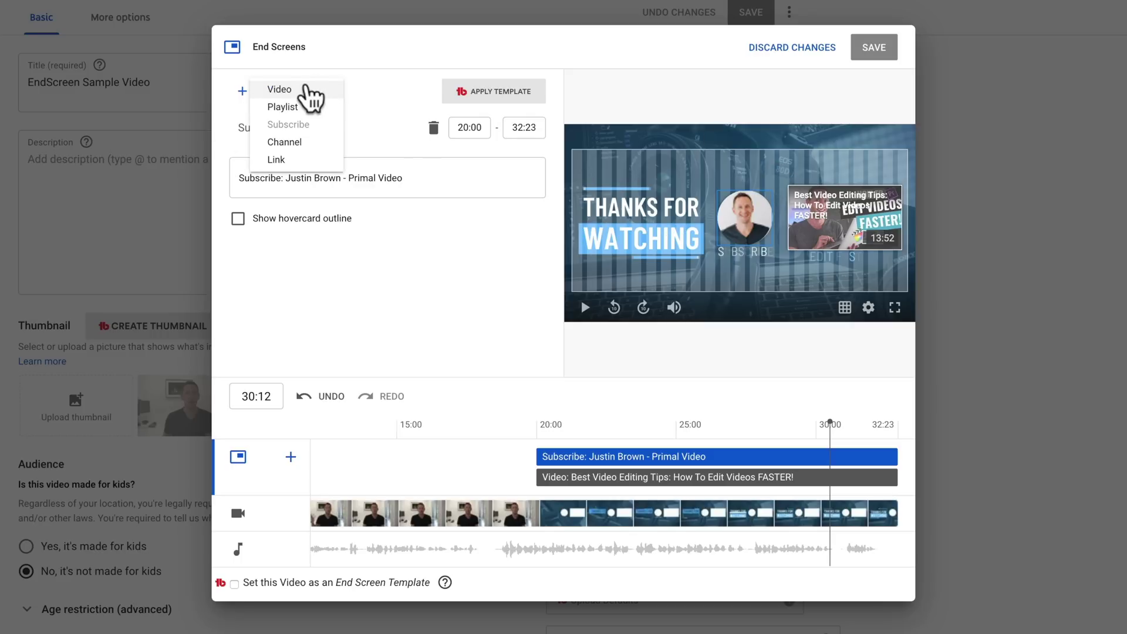
{"action": "left_click", "coordinate": [324, 94]}
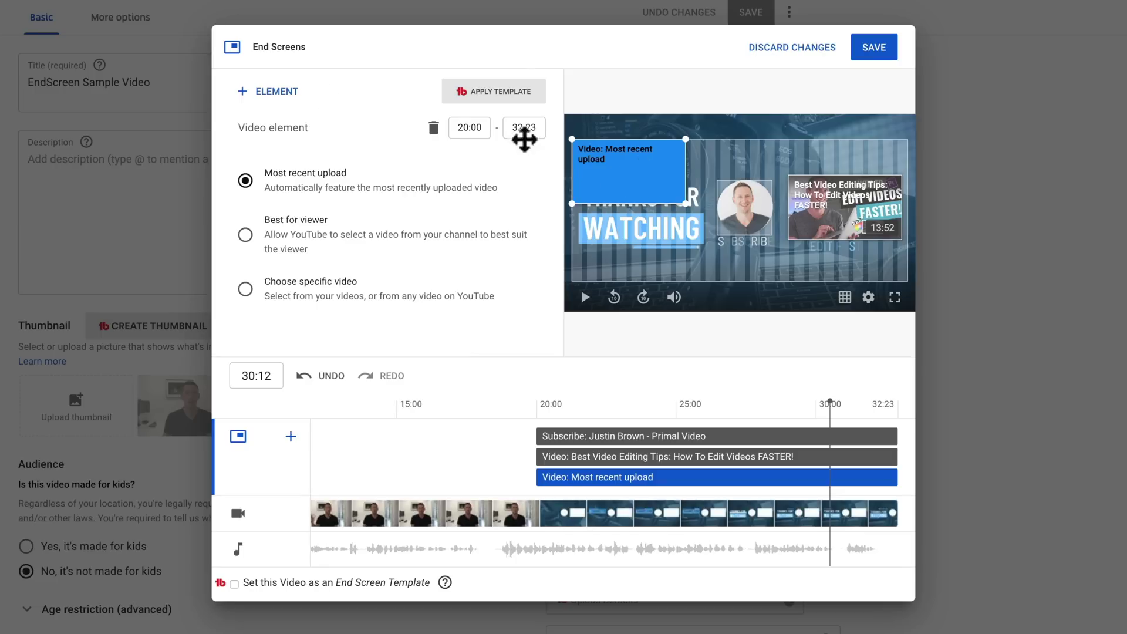
{"action": "left_click", "coordinate": [273, 93]}
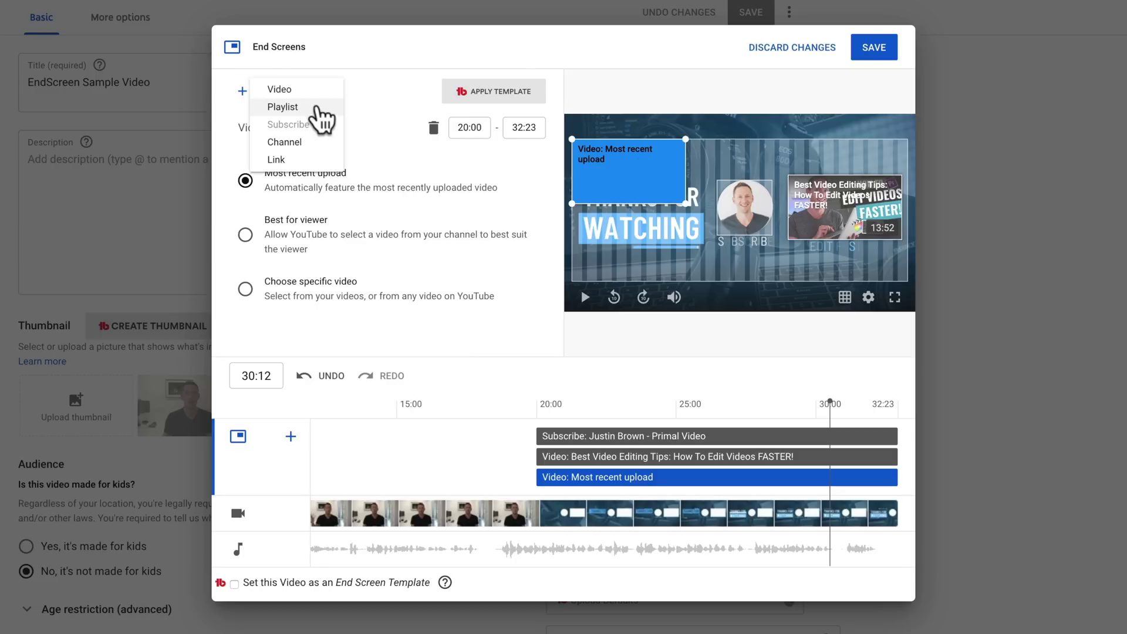
{"action": "mouse_move", "coordinate": [306, 126]}
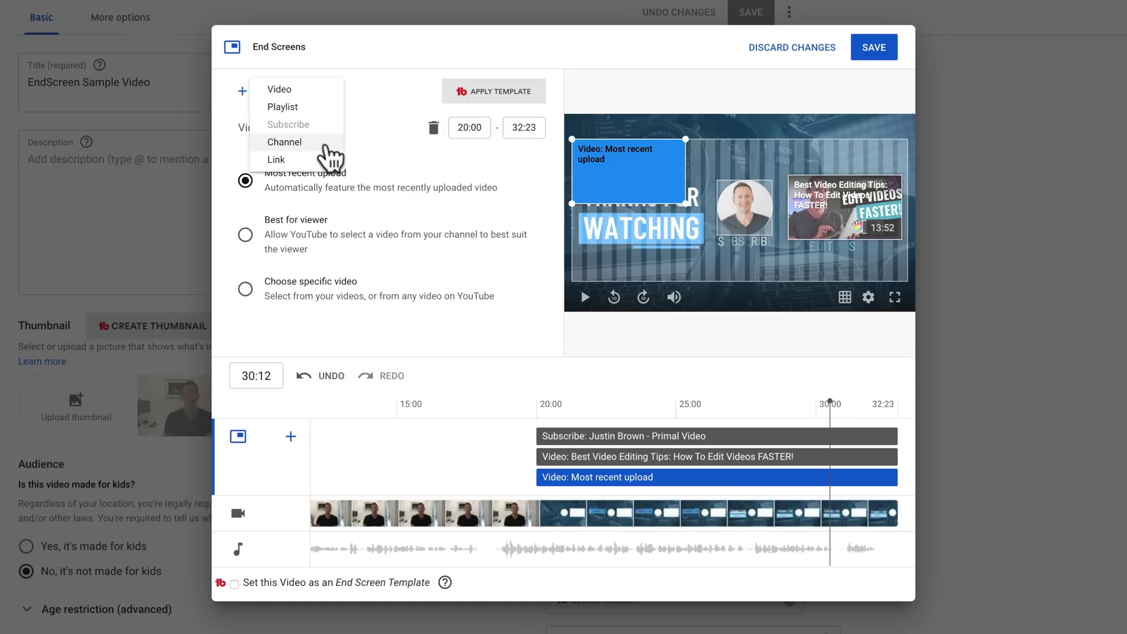
{"action": "left_click", "coordinate": [319, 159]}
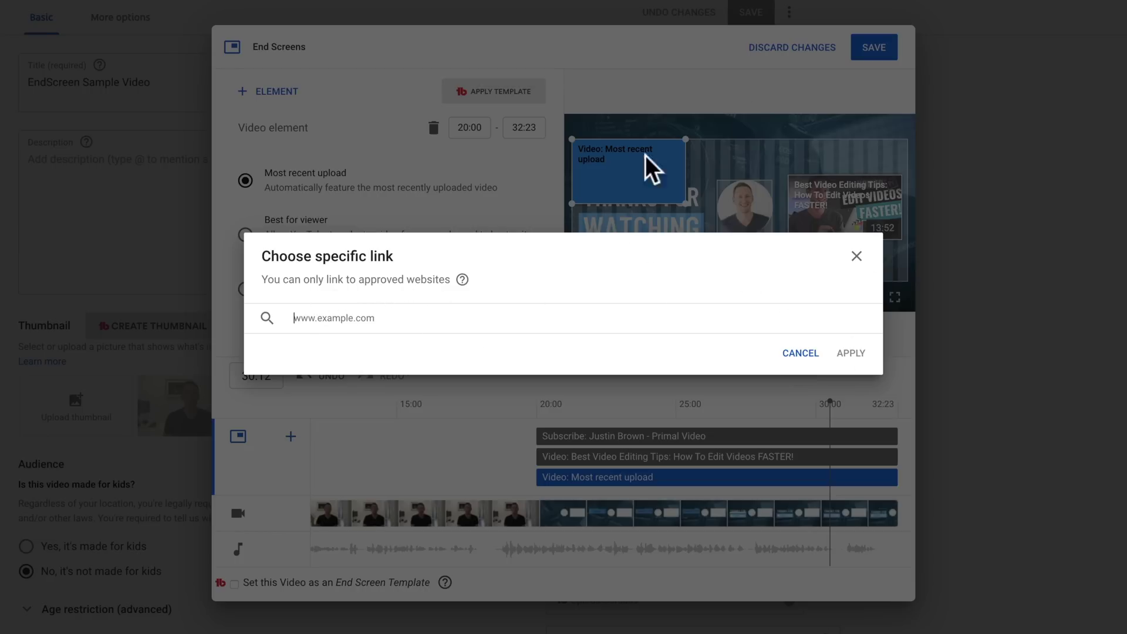
{"action": "left_click", "coordinate": [856, 257]}
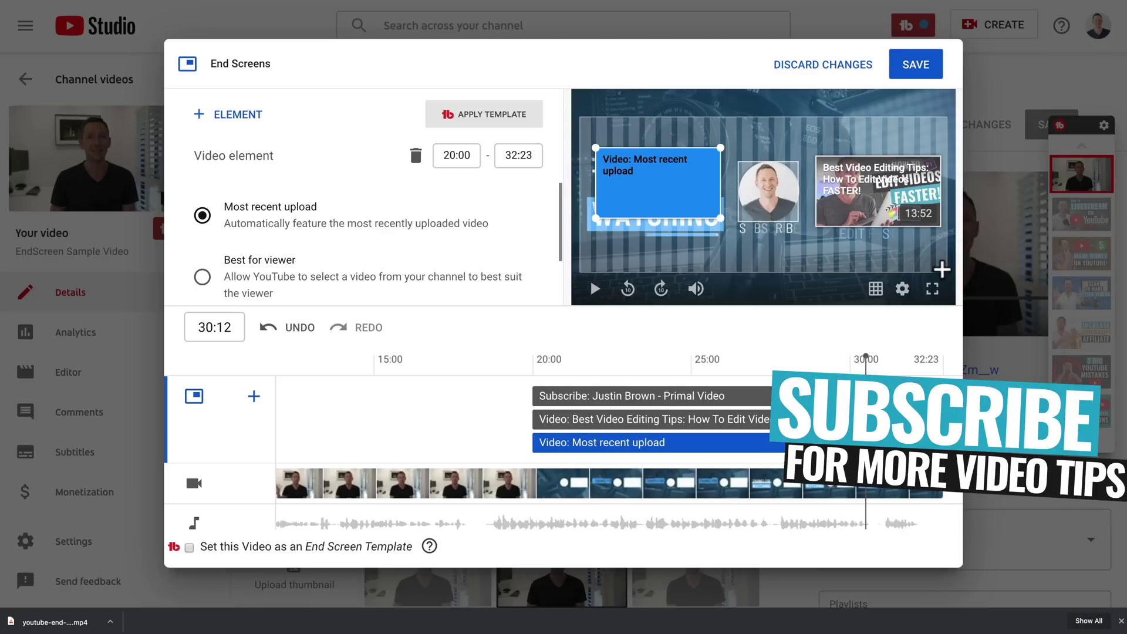
- Enlarge and move the Most recent upload box up-left, and shift the Subscribe circle and Best Video thumbnail
{"action": "left_click_drag", "start_coordinate": [664, 183], "coordinate": [617, 251]}
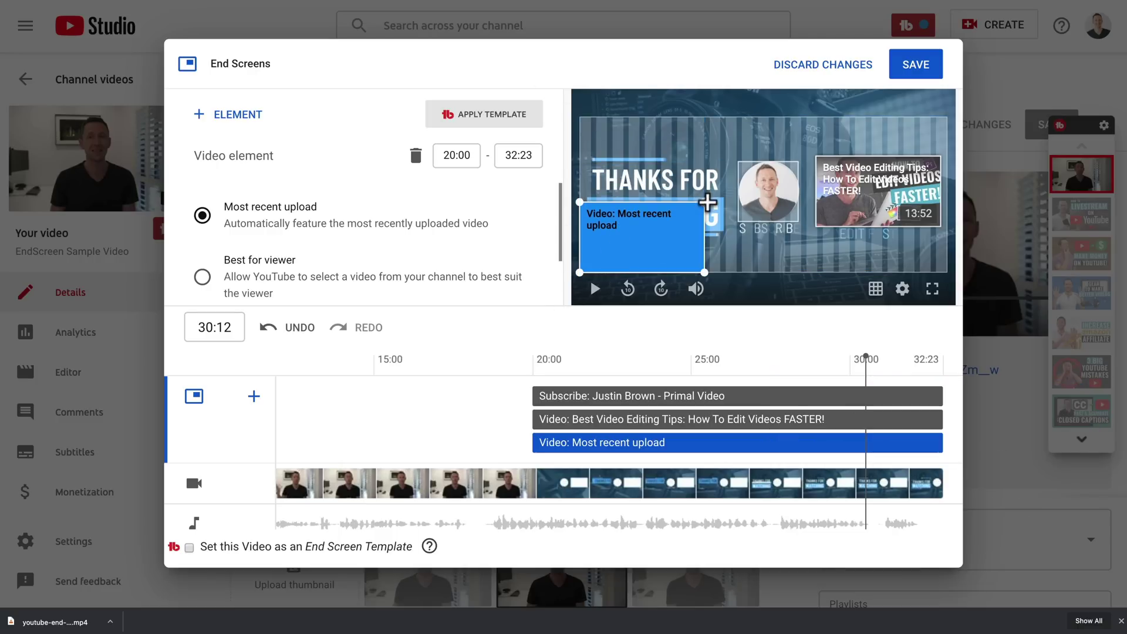
{"action": "left_click", "coordinate": [707, 202]}
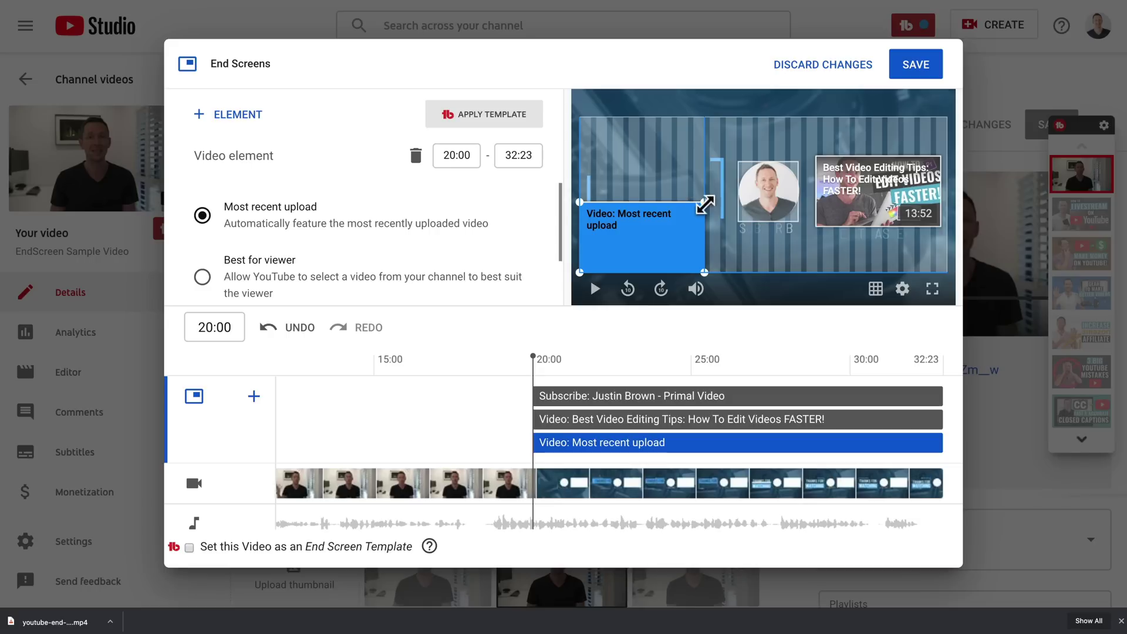
{"action": "left_click_drag", "start_coordinate": [703, 206], "coordinate": [778, 150]}
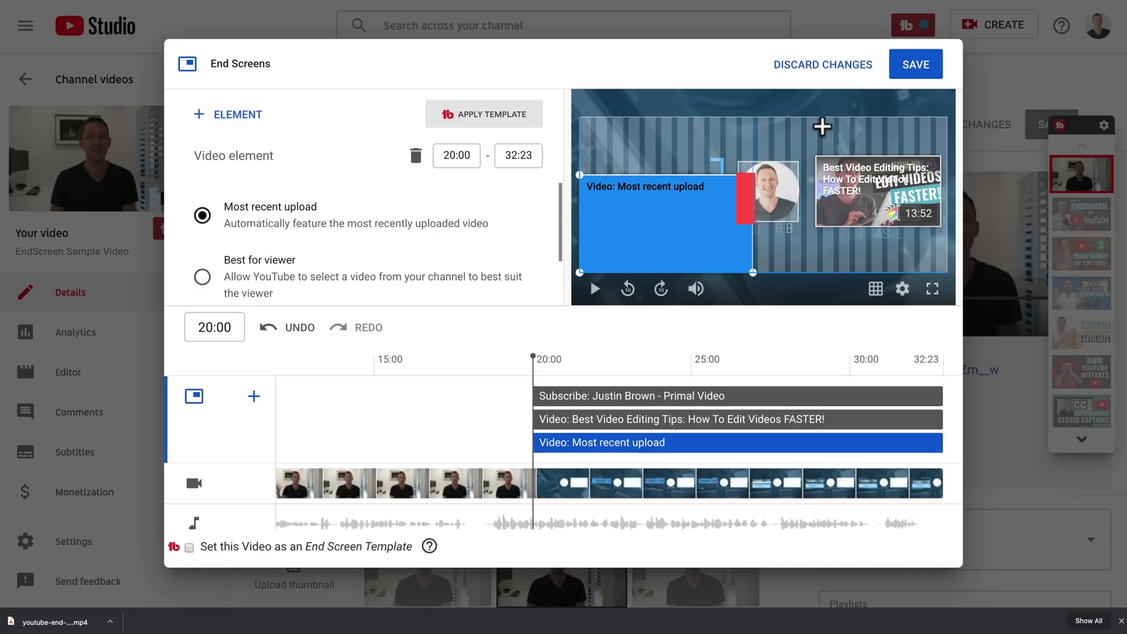
{"action": "left_click_drag", "start_coordinate": [695, 229], "coordinate": [661, 203]}
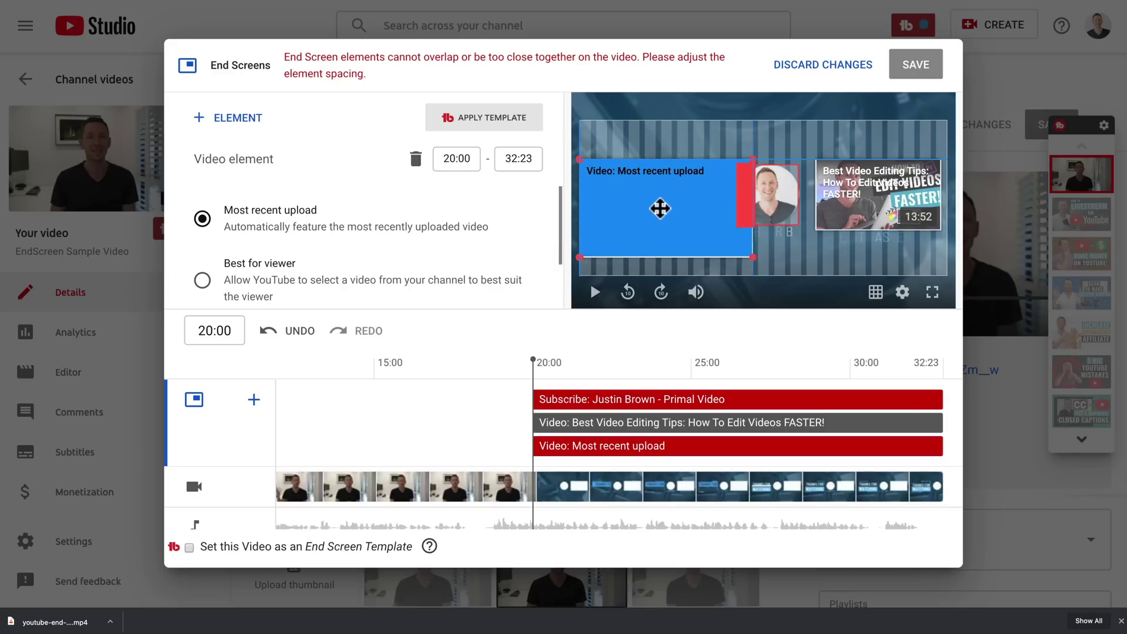
{"action": "left_click_drag", "start_coordinate": [772, 198], "coordinate": [790, 235]}
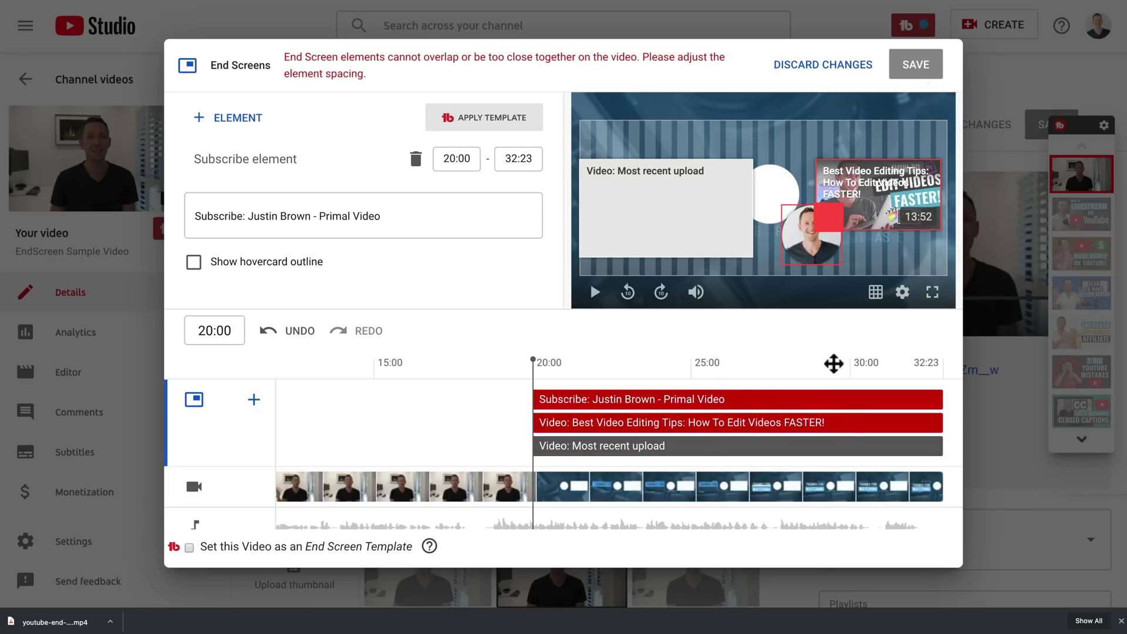
{"action": "left_click_drag", "start_coordinate": [872, 182], "coordinate": [874, 145]}
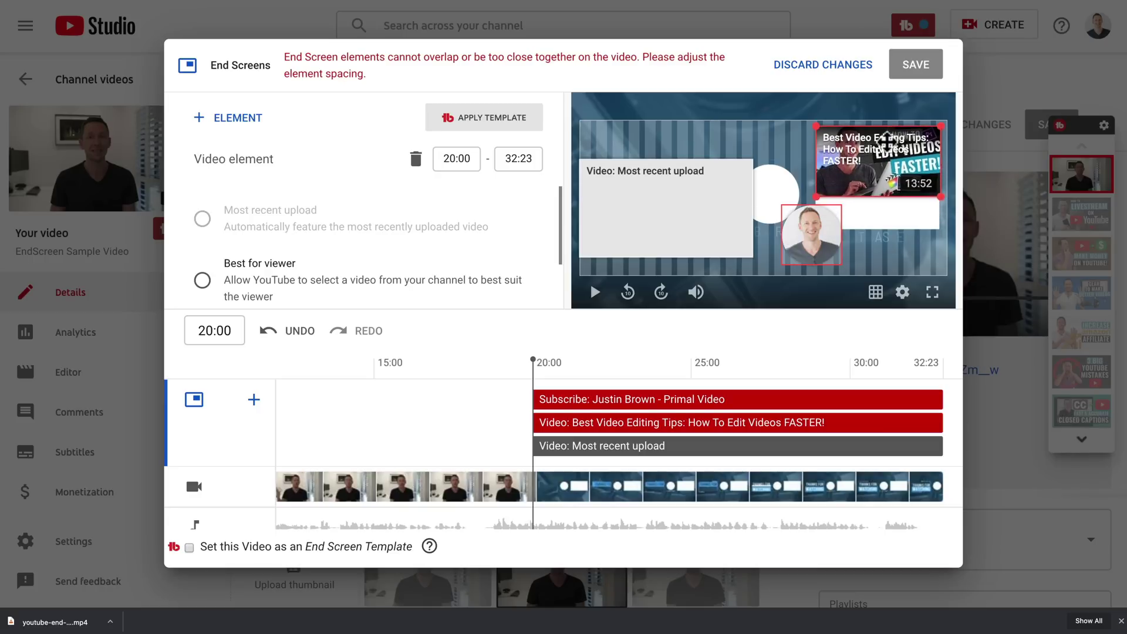
- Delete the Most recent upload element, then move Subscribe left and Best Video lower
{"action": "left_click", "coordinate": [750, 164]}
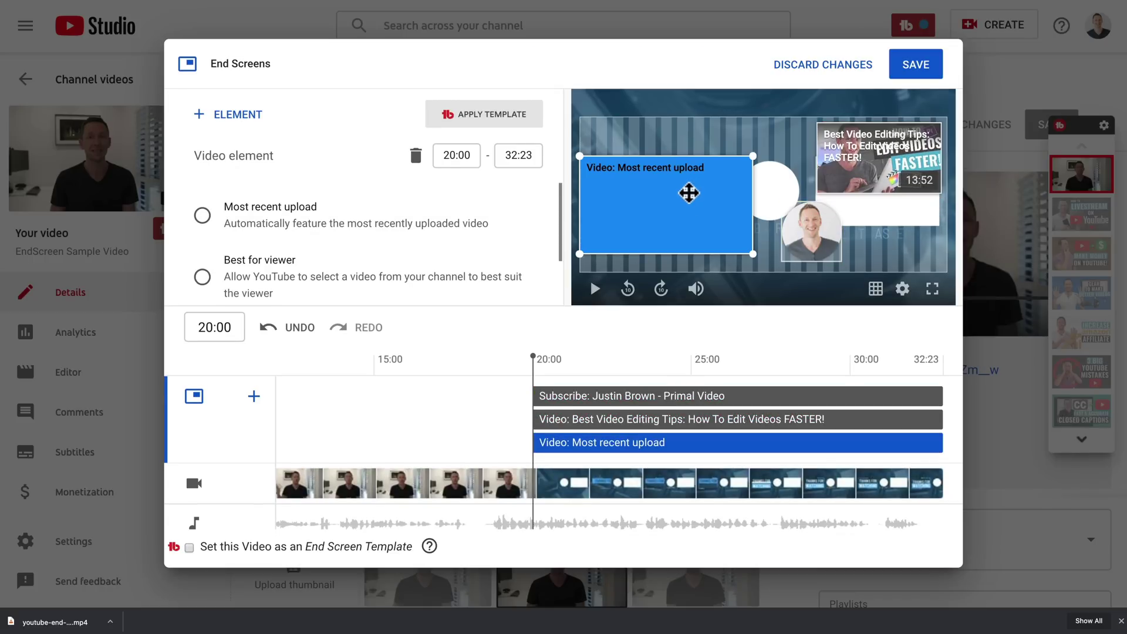
{"action": "key", "text": "Delete"}
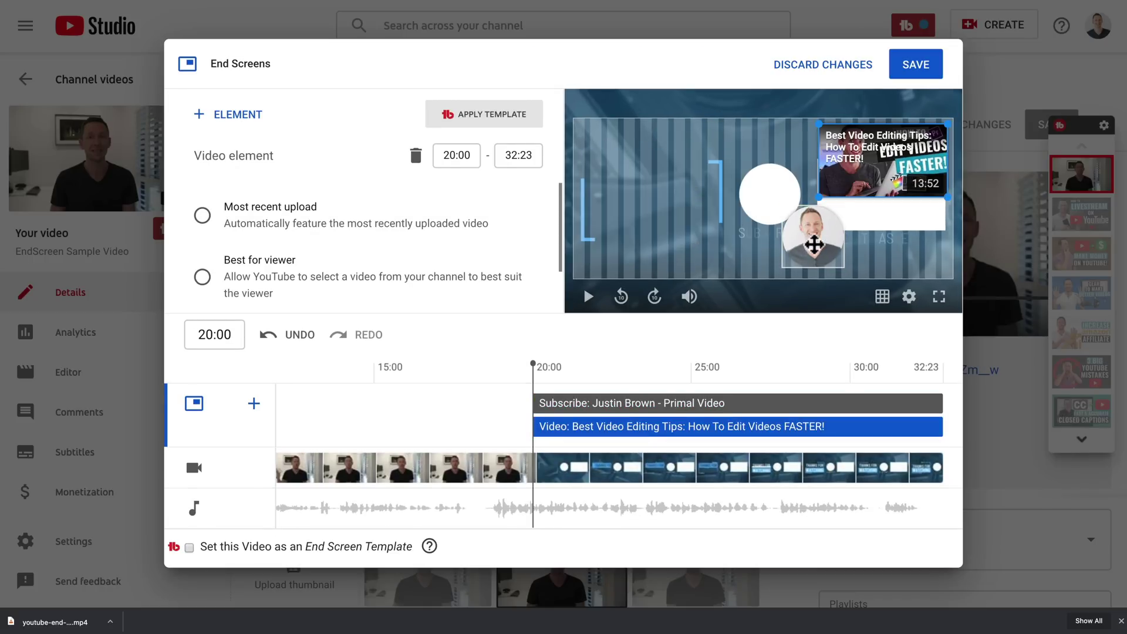
{"action": "left_click", "coordinate": [810, 243]}
{"action": "left_click_drag", "start_coordinate": [809, 243], "coordinate": [705, 194]}
{"action": "left_click_drag", "start_coordinate": [865, 165], "coordinate": [858, 200]}
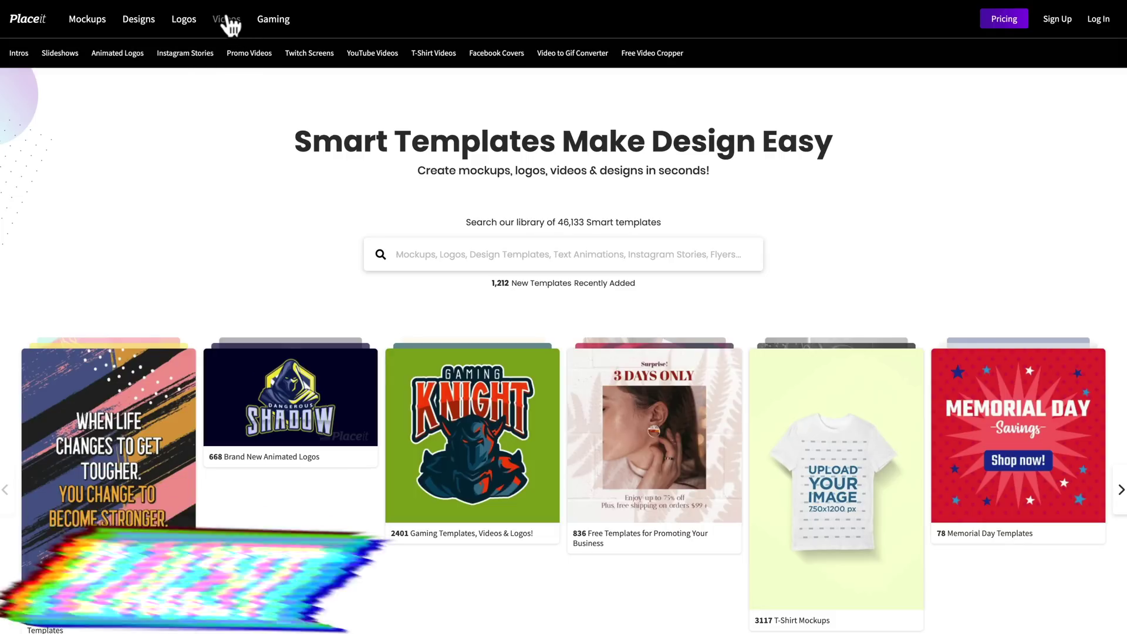
- Switch Placeit from the homepage to the YouTube video templates collection via Videos
{"action": "left_click", "coordinate": [366, 56]}
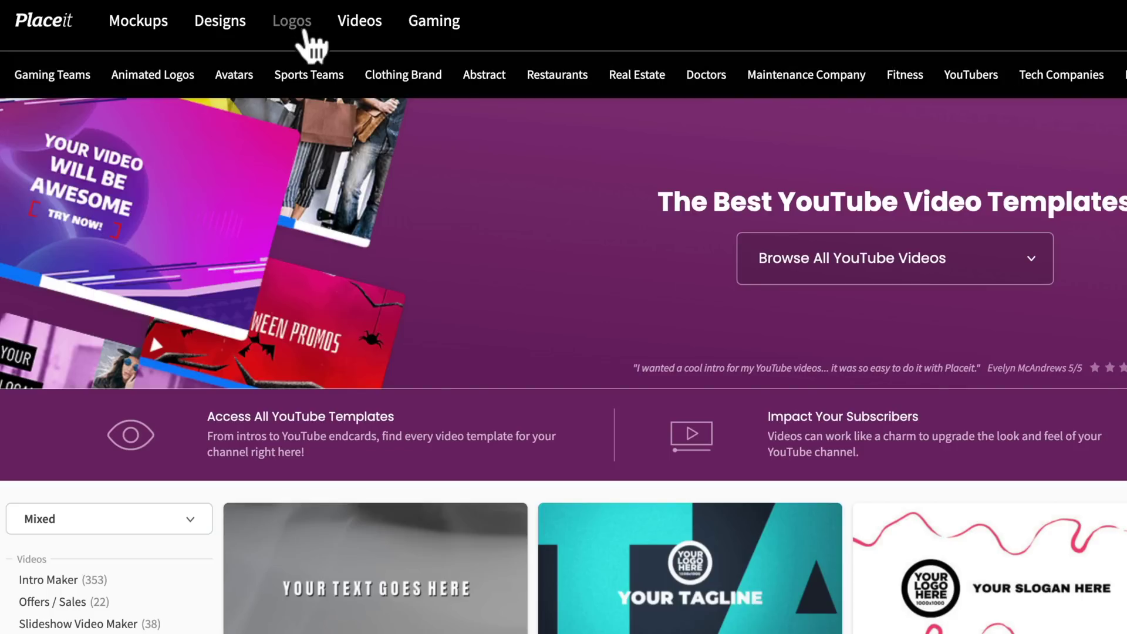
{"action": "mouse_move", "coordinate": [302, 36]}
{"action": "mouse_move", "coordinate": [230, 26]}
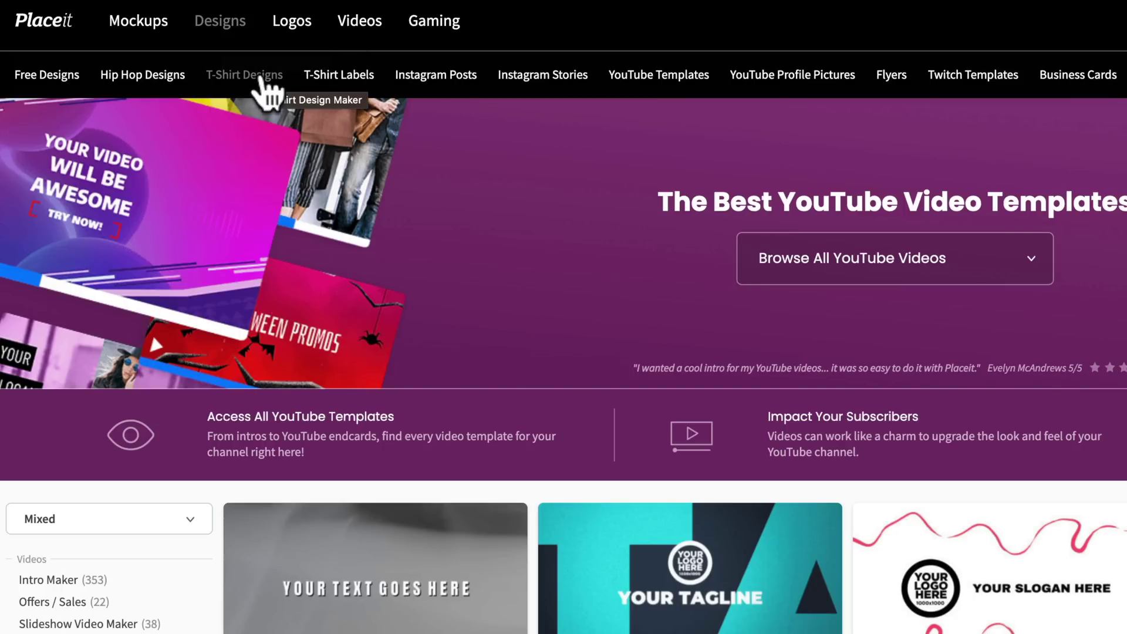
{"action": "mouse_move", "coordinate": [359, 35]}
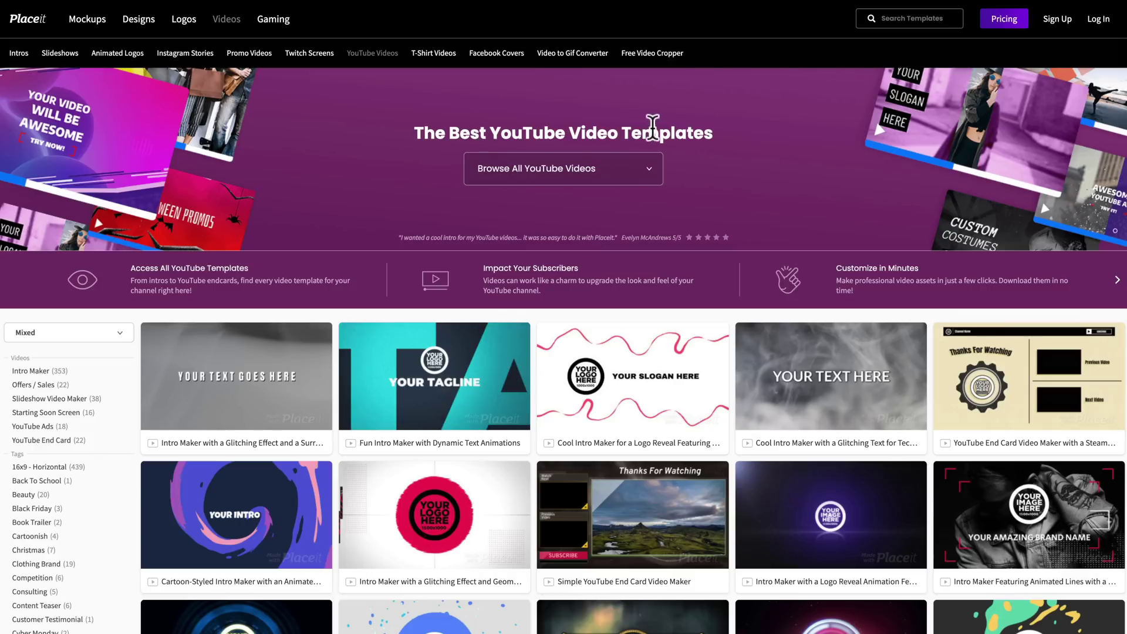
- Filter the Placeit YouTube templates to the 22 YouTube End Card designs
{"action": "scroll", "coordinate": [370, 302], "scroll_direction": "down", "scroll_amount": 4}
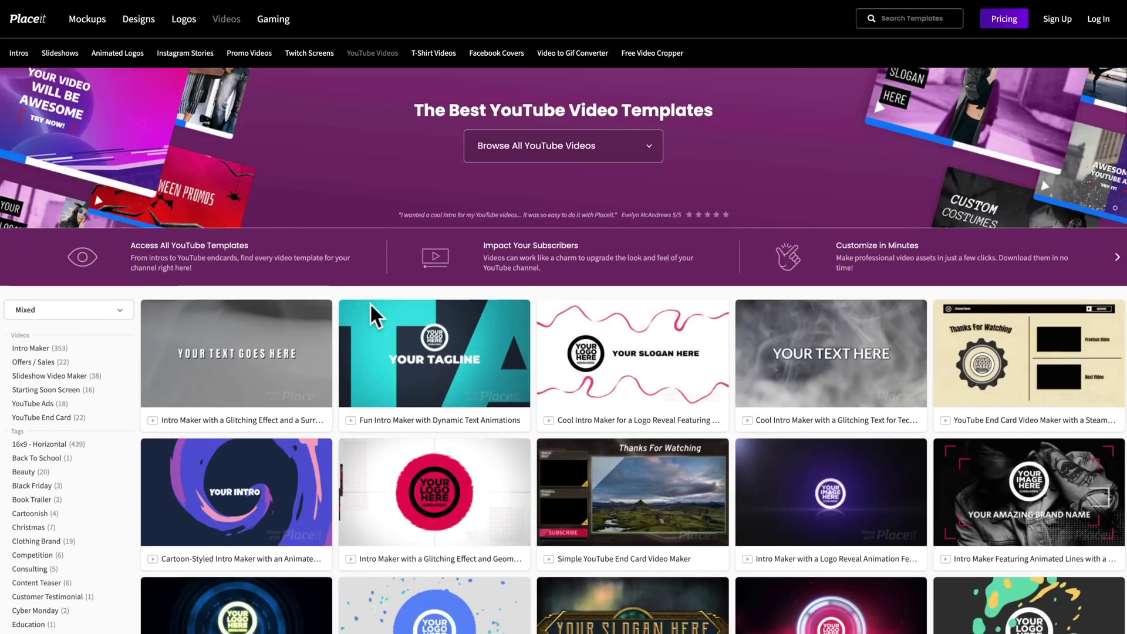
{"action": "scroll", "coordinate": [371, 317], "scroll_direction": "down", "scroll_amount": 8}
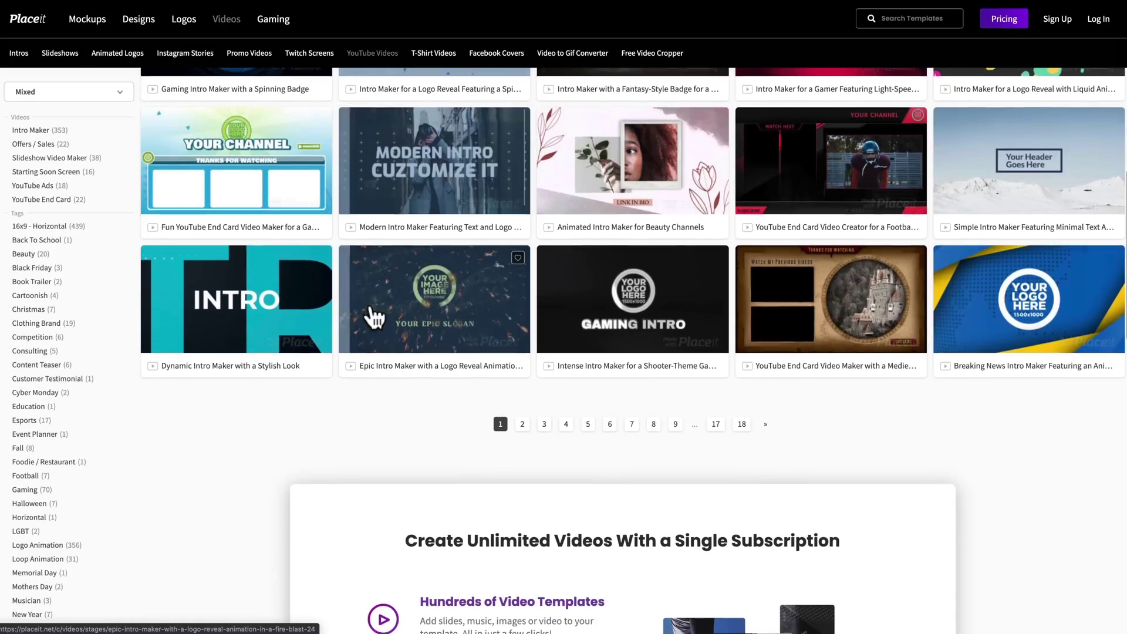
{"action": "scroll", "coordinate": [374, 318], "scroll_direction": "up", "scroll_amount": 3}
{"action": "scroll", "coordinate": [374, 317], "scroll_direction": "up", "scroll_amount": 1}
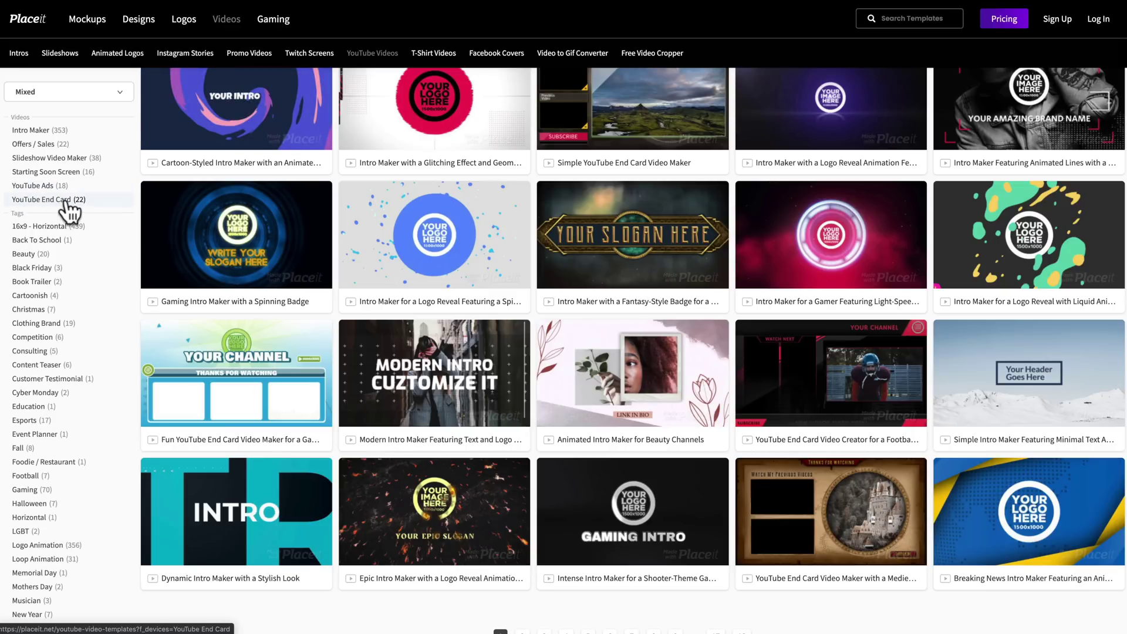
{"action": "left_click", "coordinate": [41, 200]}
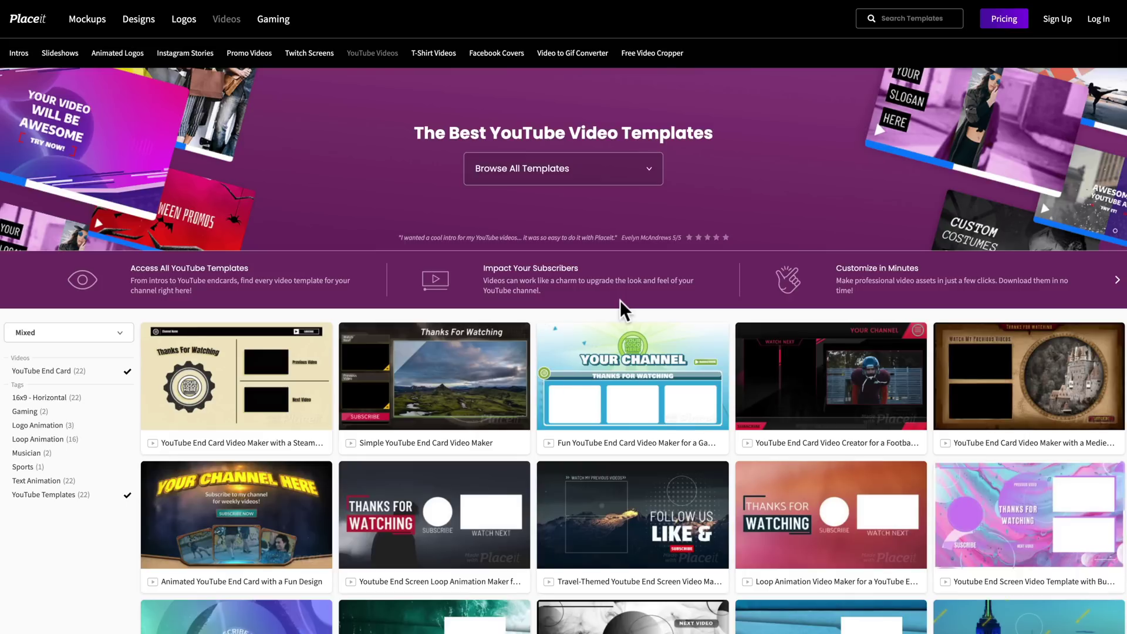
{"action": "scroll", "coordinate": [619, 300], "scroll_direction": "down", "scroll_amount": 2}
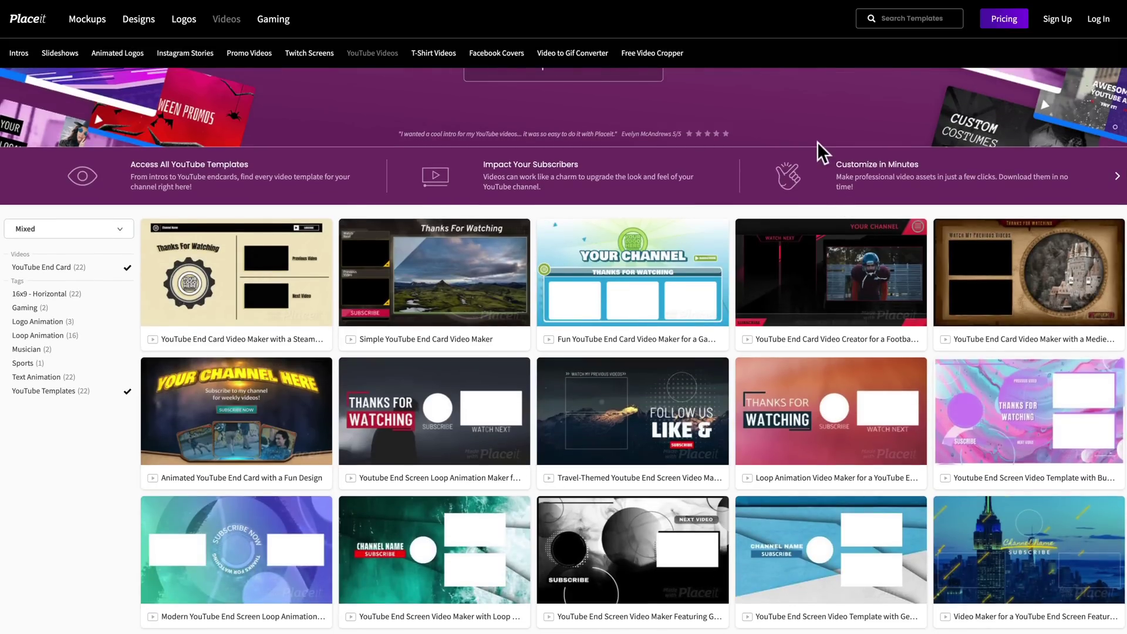
{"action": "mouse_move", "coordinate": [807, 317]}
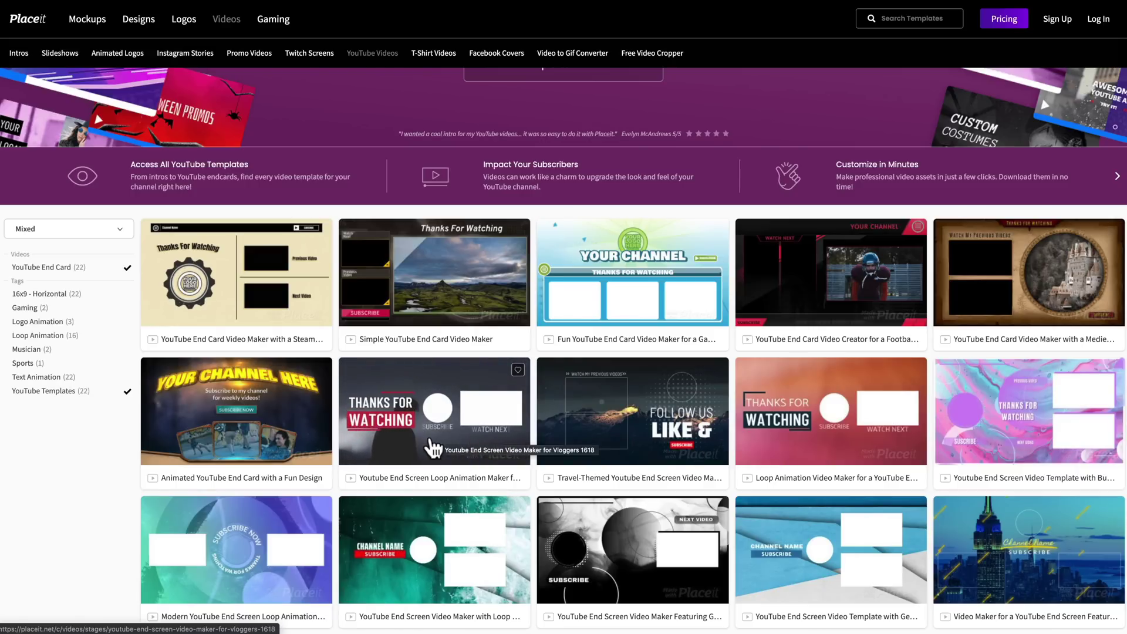
- Scroll to and open the 'Youtube End Screen Loop Animation Maker for Vloggers' template editor
{"action": "scroll", "coordinate": [511, 434], "scroll_direction": "down", "scroll_amount": 3}
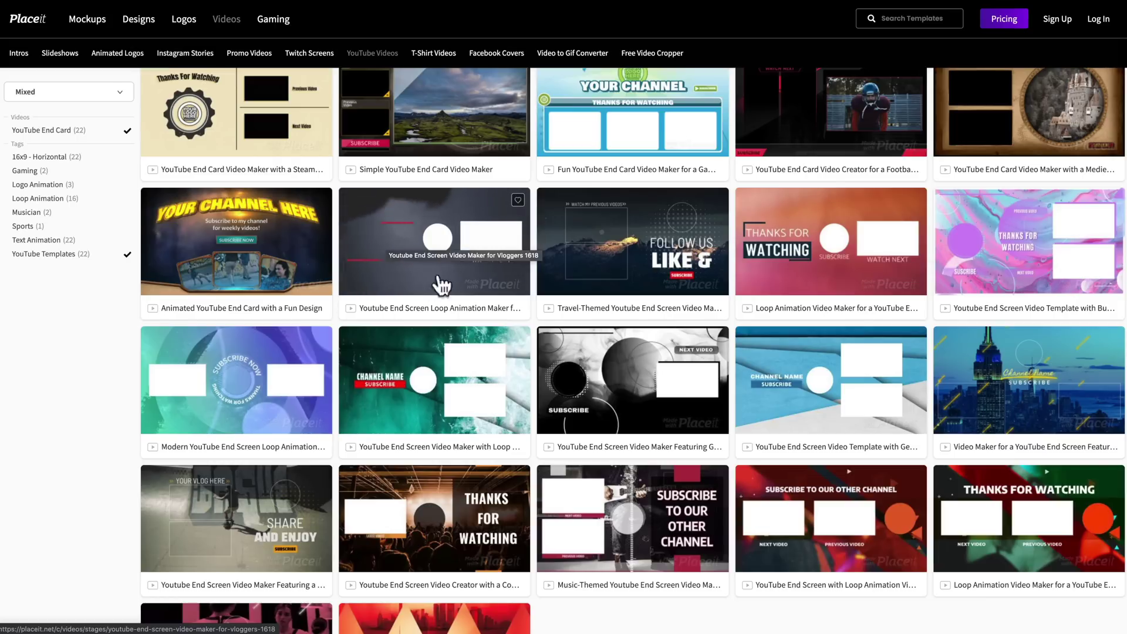
{"action": "left_click", "coordinate": [471, 237]}
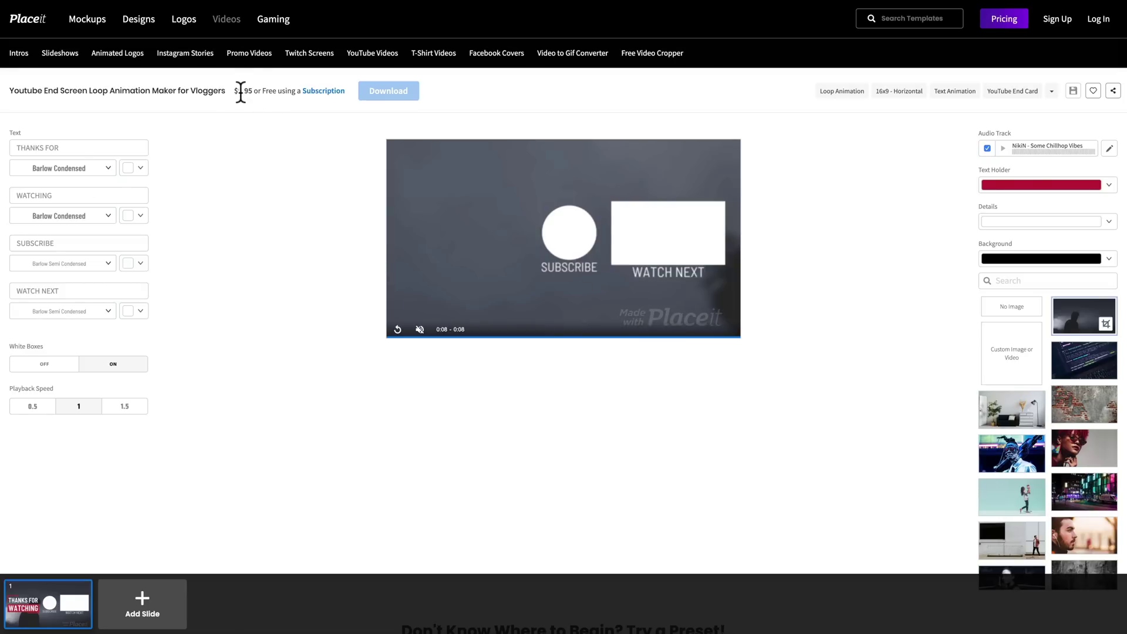
- Check Placeit's subscription pricing, then replay the template preview from the start
{"action": "left_click", "coordinate": [324, 90]}
{"action": "left_click", "coordinate": [398, 330]}
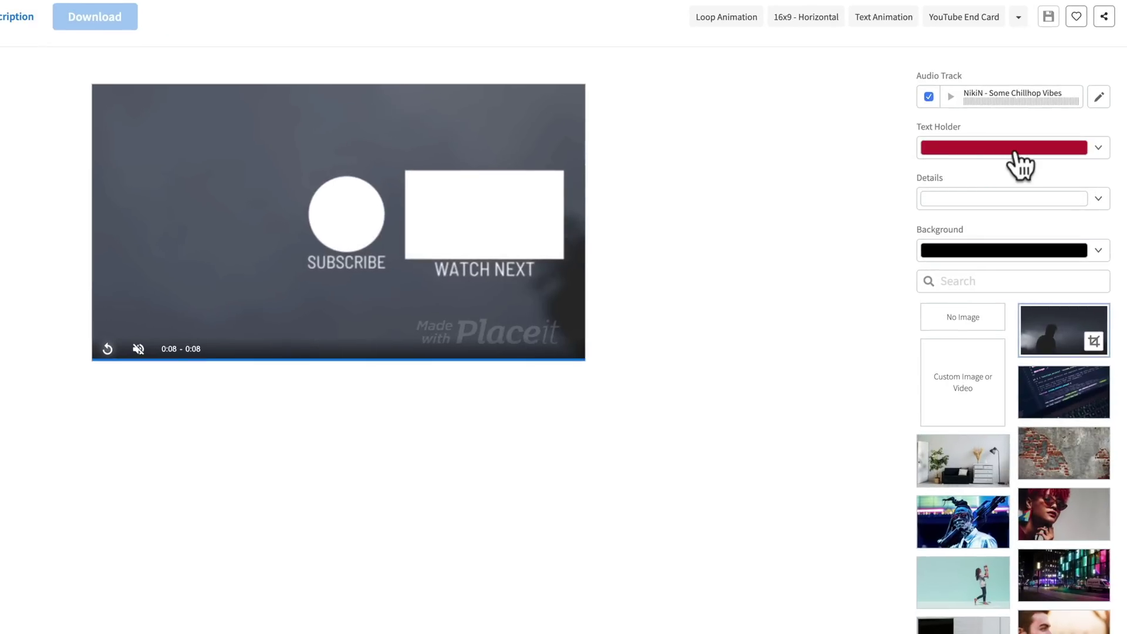
- Make the text holder blue after trying cyan, then render the preview video
{"action": "left_click", "coordinate": [1022, 154]}
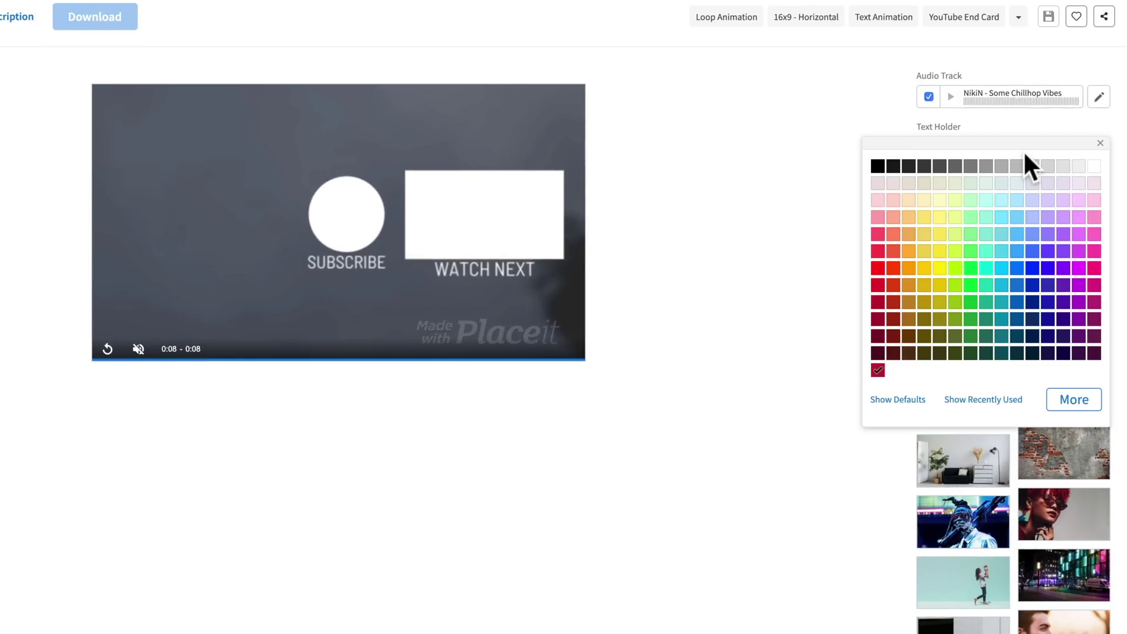
{"action": "left_click", "coordinate": [1001, 269]}
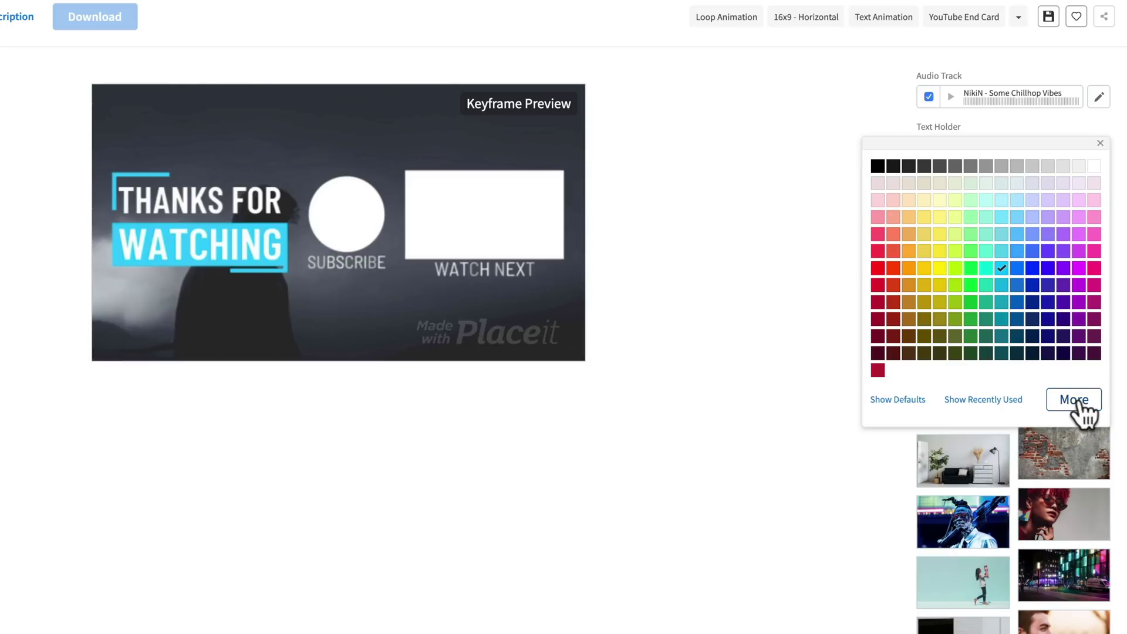
{"action": "left_click", "coordinate": [1017, 252]}
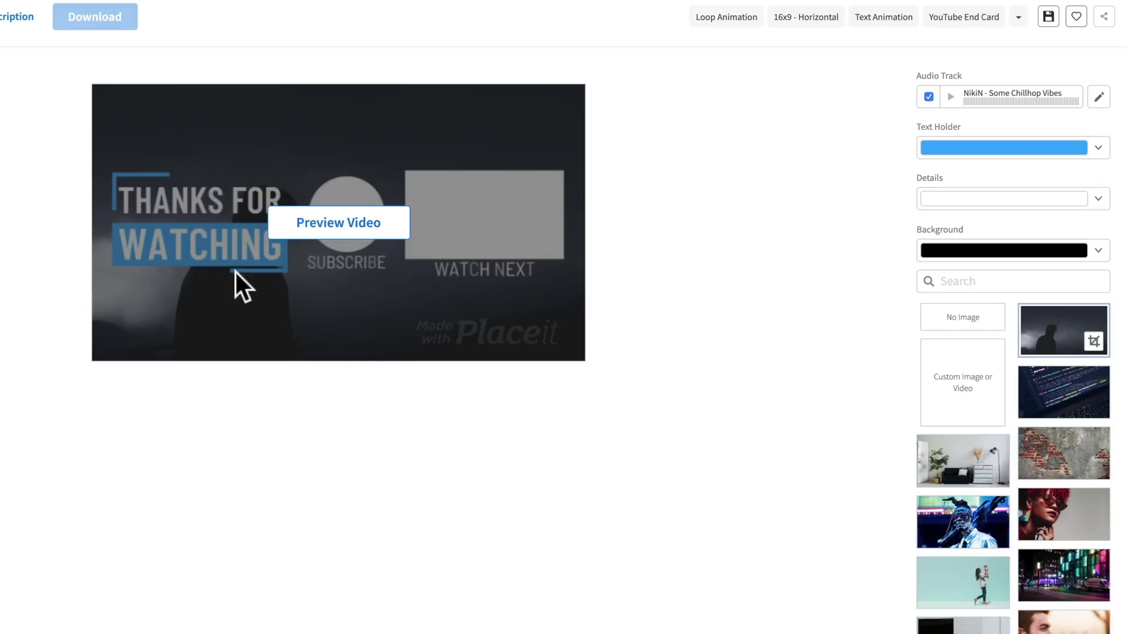
{"action": "left_click", "coordinate": [306, 230]}
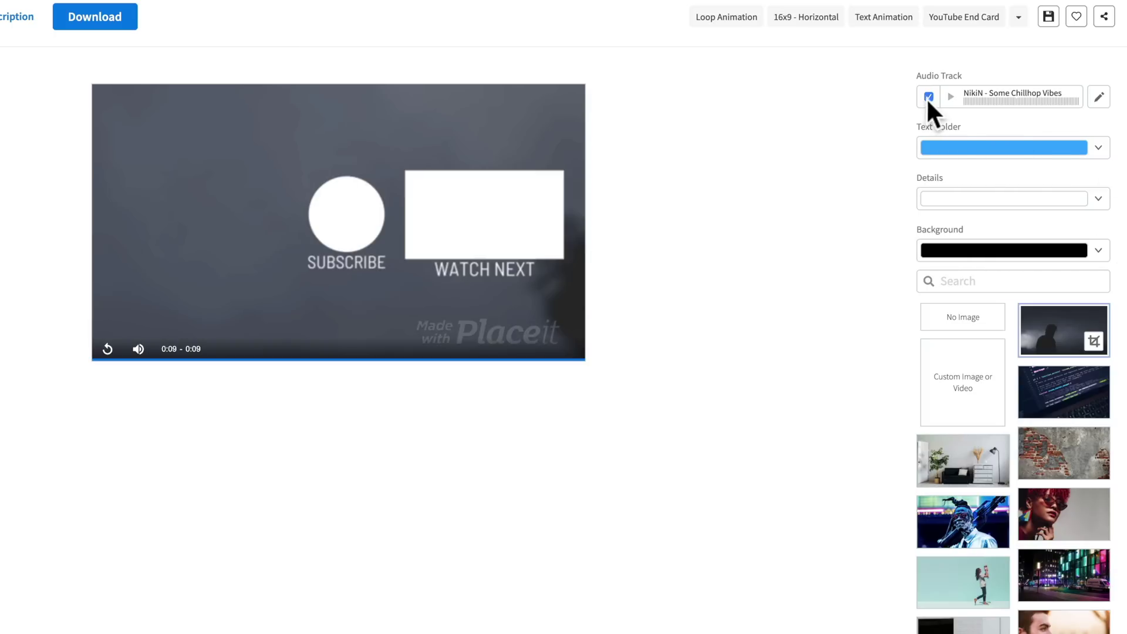
- Uncheck Audio Track to remove the end screen's background music
{"action": "left_click", "coordinate": [928, 96]}
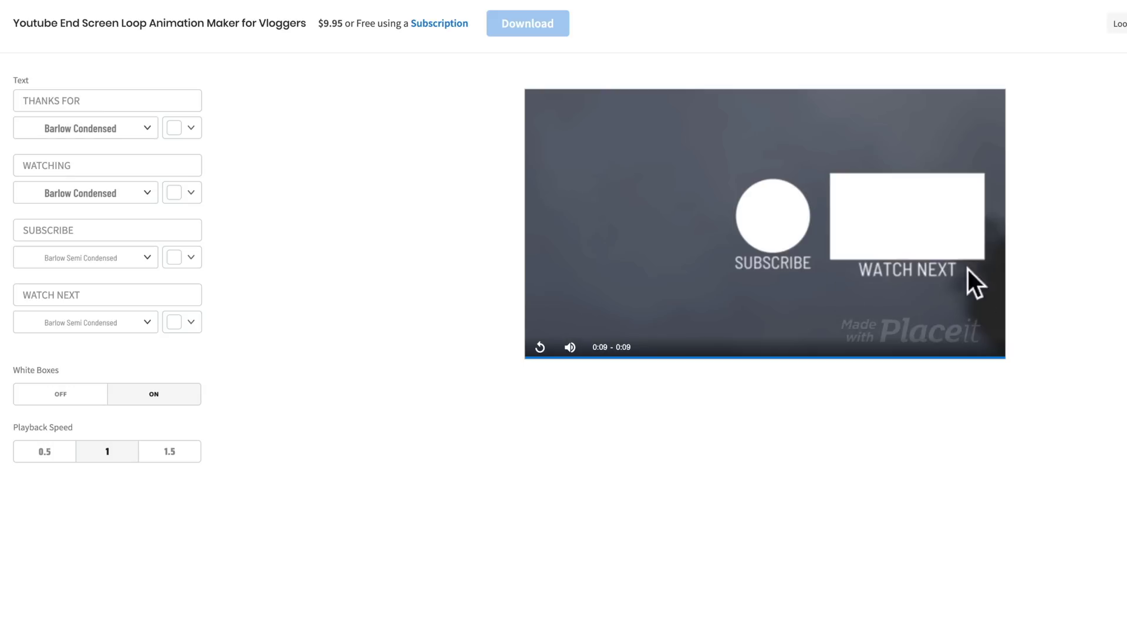
- Change the WATCH NEXT caption to 'EDIT FASTER!' and make it light blue
{"action": "triple_click", "coordinate": [71, 294]}
{"action": "key", "text": "BackSpace"}
{"action": "type", "text": "ED"}
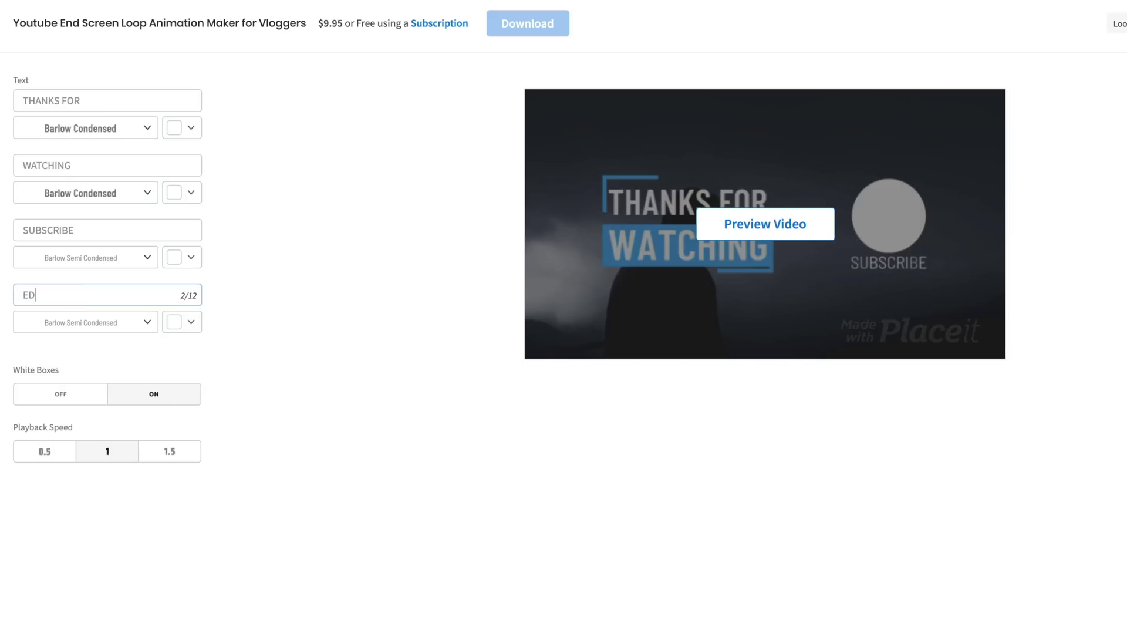
{"action": "type", "text": "IT FASTER!"}
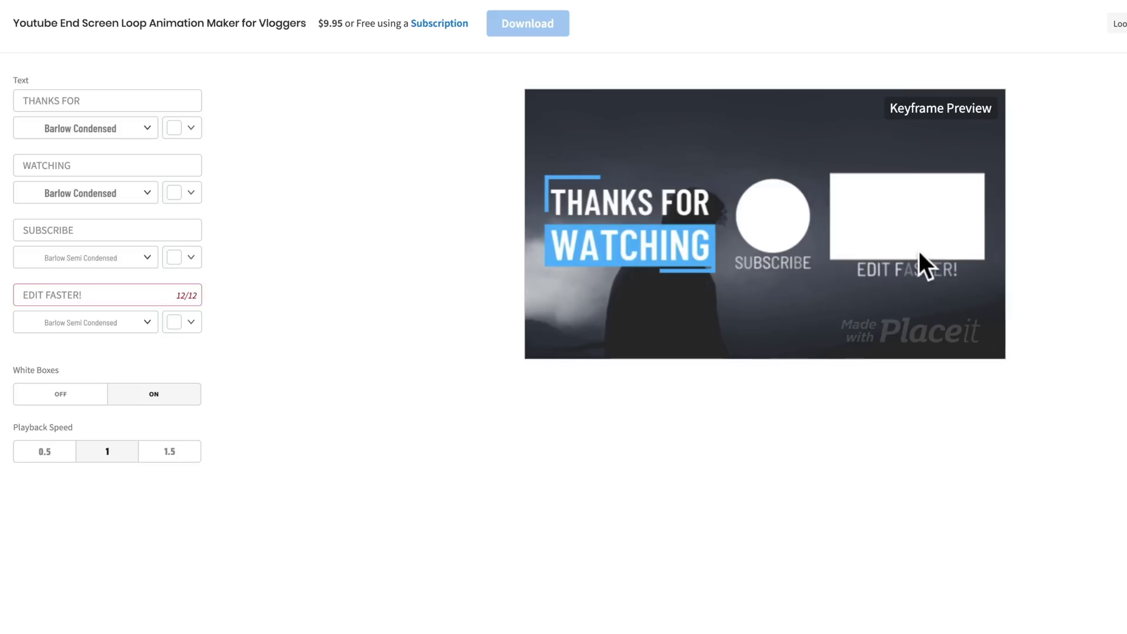
{"action": "mouse_move", "coordinate": [898, 203]}
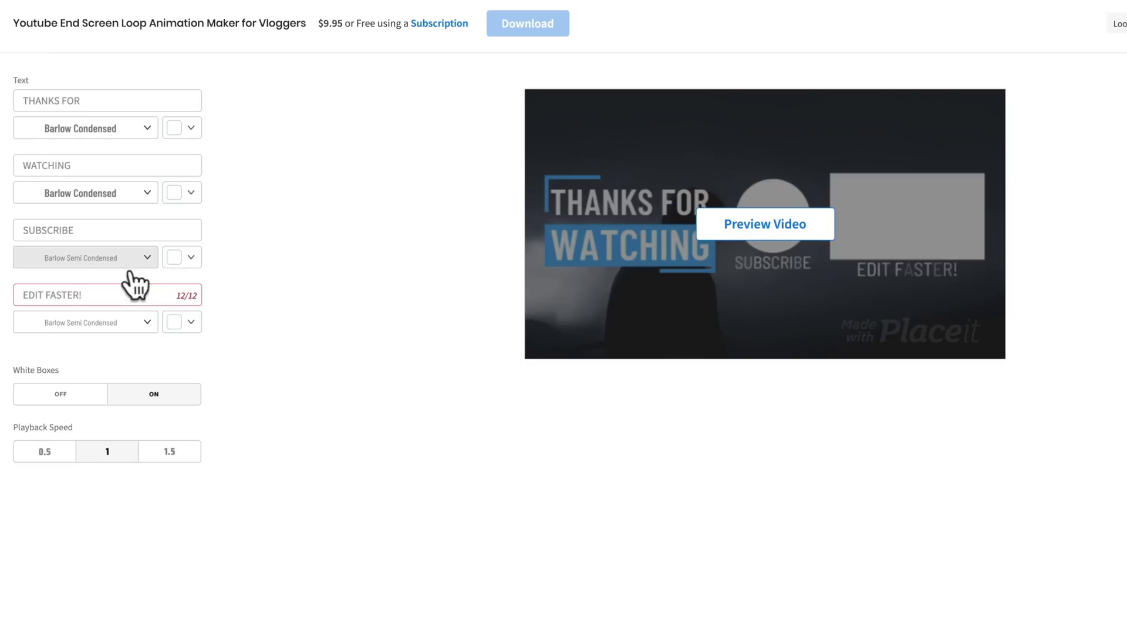
{"action": "left_click", "coordinate": [187, 323]}
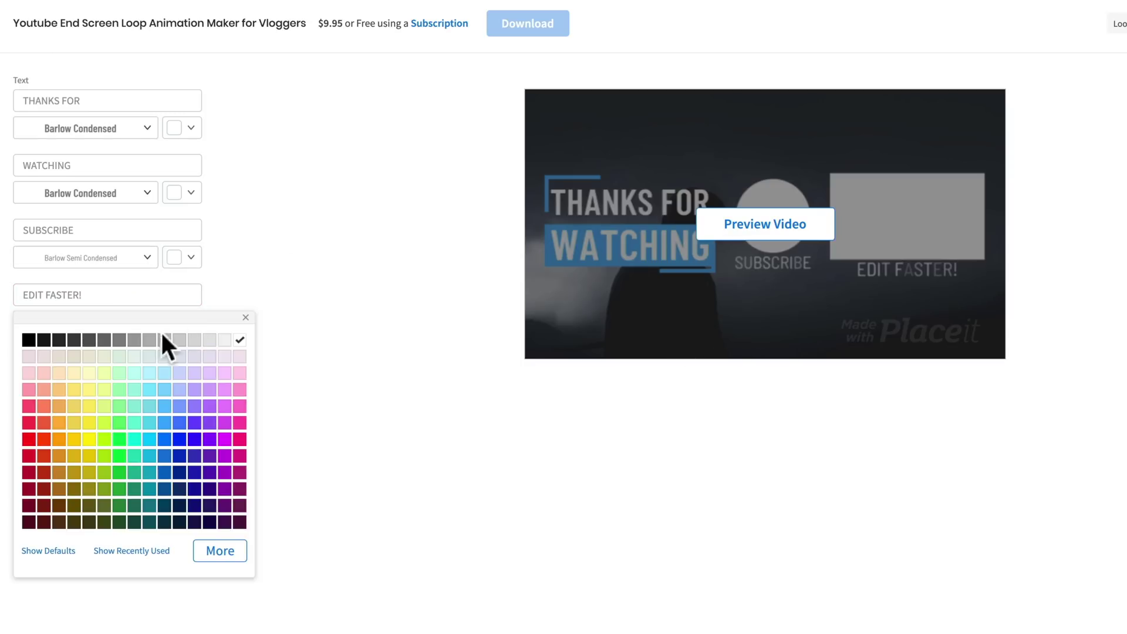
{"action": "left_click", "coordinate": [29, 441]}
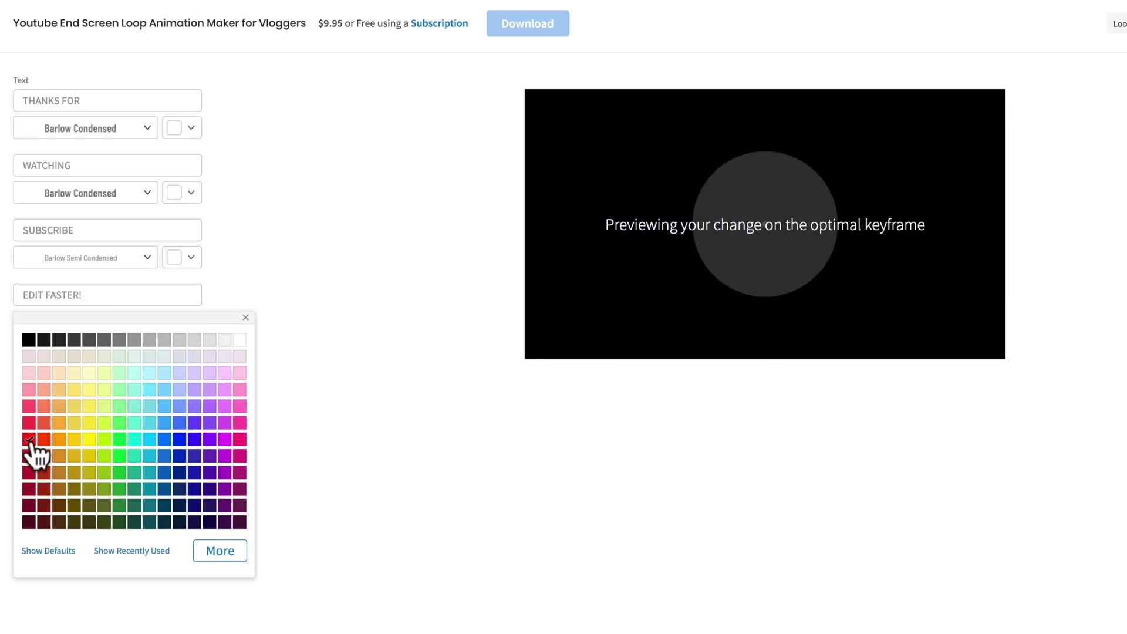
{"action": "left_click", "coordinate": [164, 407]}
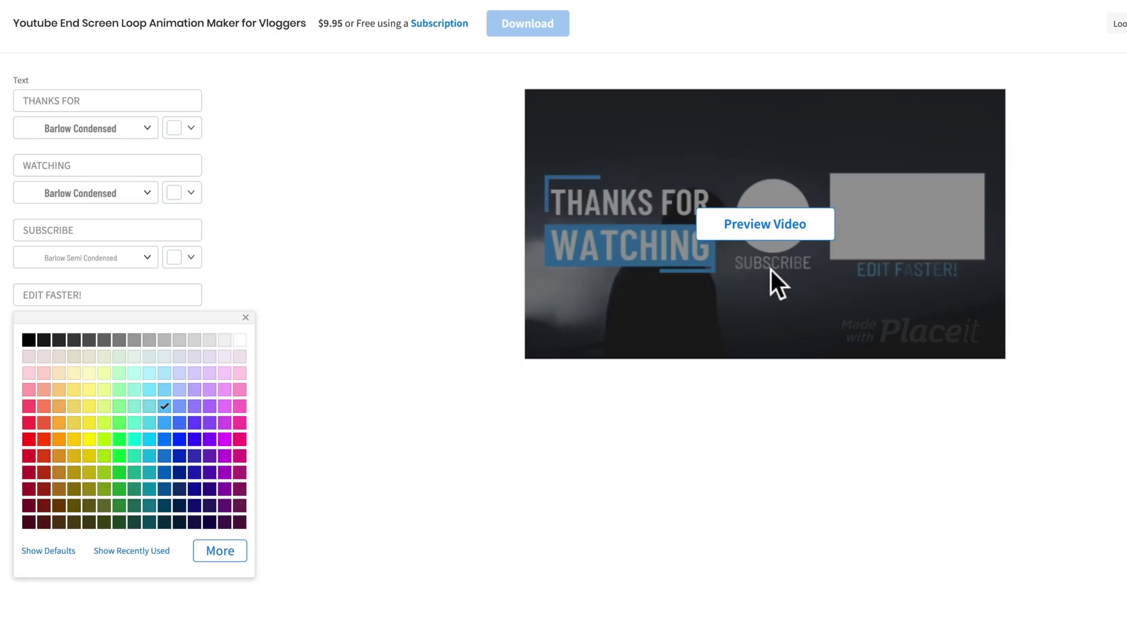
{"action": "left_click", "coordinate": [762, 281]}
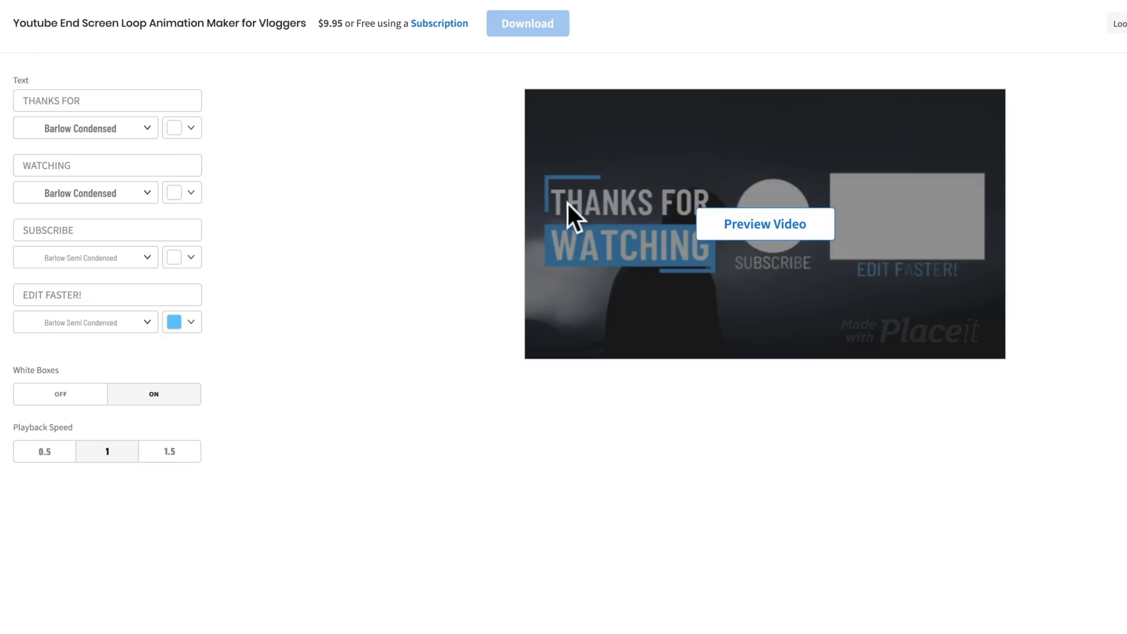
{"action": "left_click", "coordinate": [147, 129]}
{"action": "scroll", "coordinate": [239, 433], "scroll_direction": "down", "scroll_amount": 15}
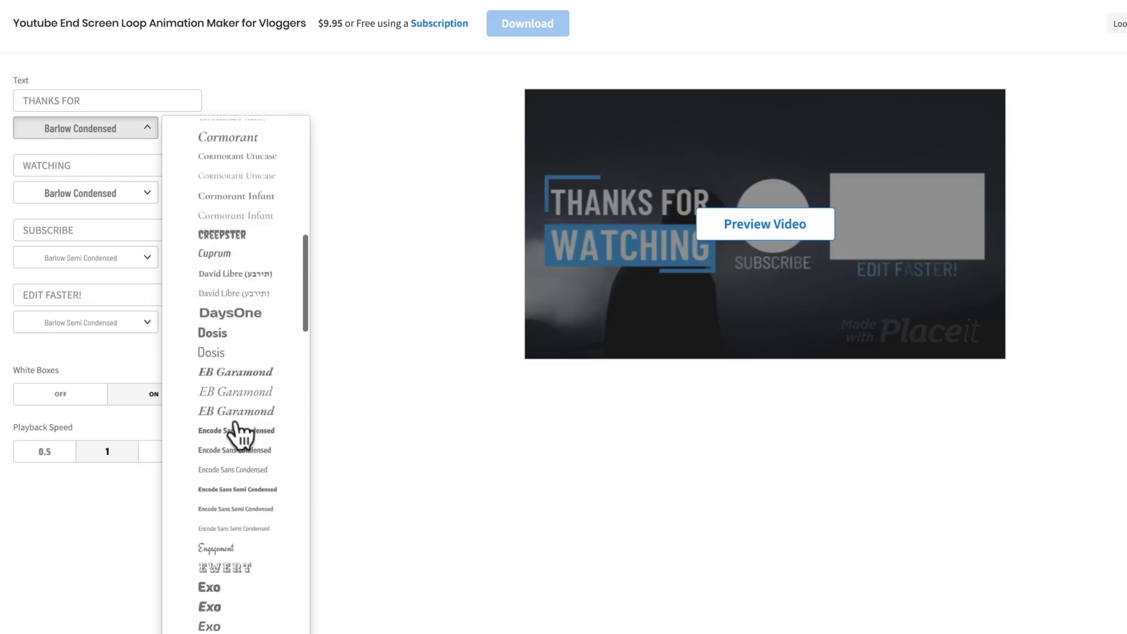
{"action": "scroll", "coordinate": [239, 435], "scroll_direction": "down", "scroll_amount": 20}
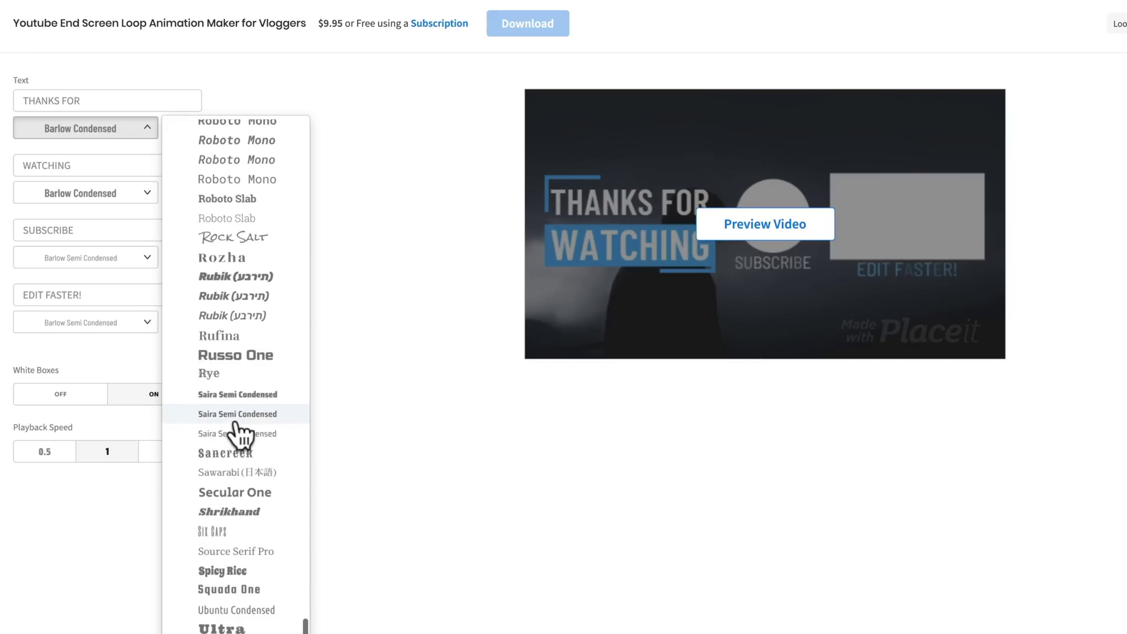
{"action": "scroll", "coordinate": [239, 434], "scroll_direction": "up", "scroll_amount": 4}
{"action": "scroll", "coordinate": [235, 424], "scroll_direction": "up", "scroll_amount": 2}
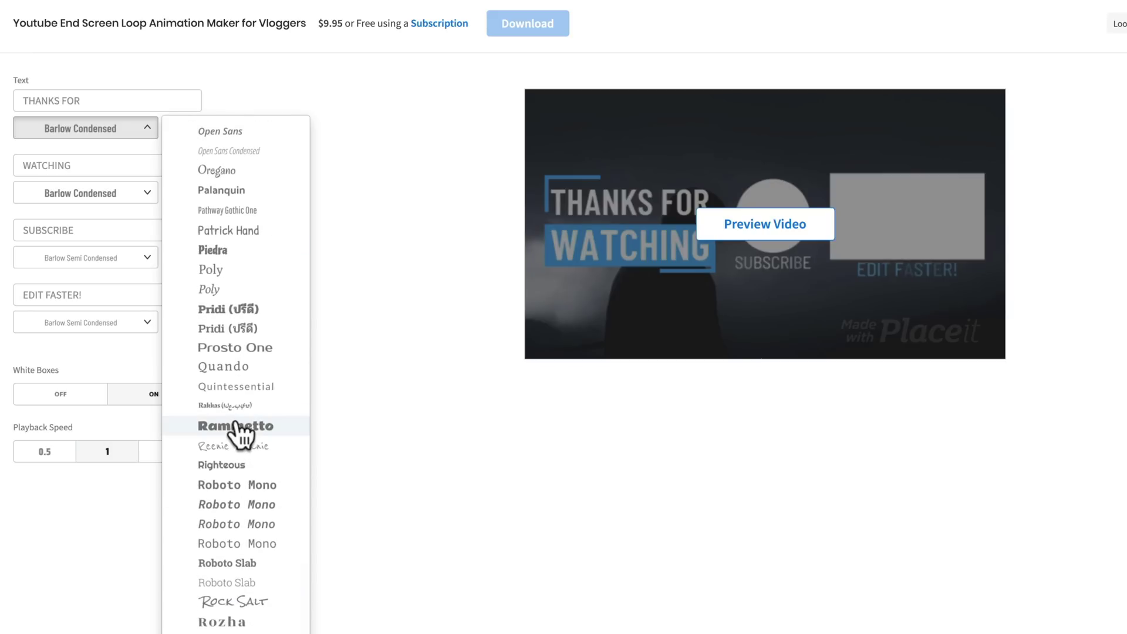
{"action": "left_click", "coordinate": [371, 230]}
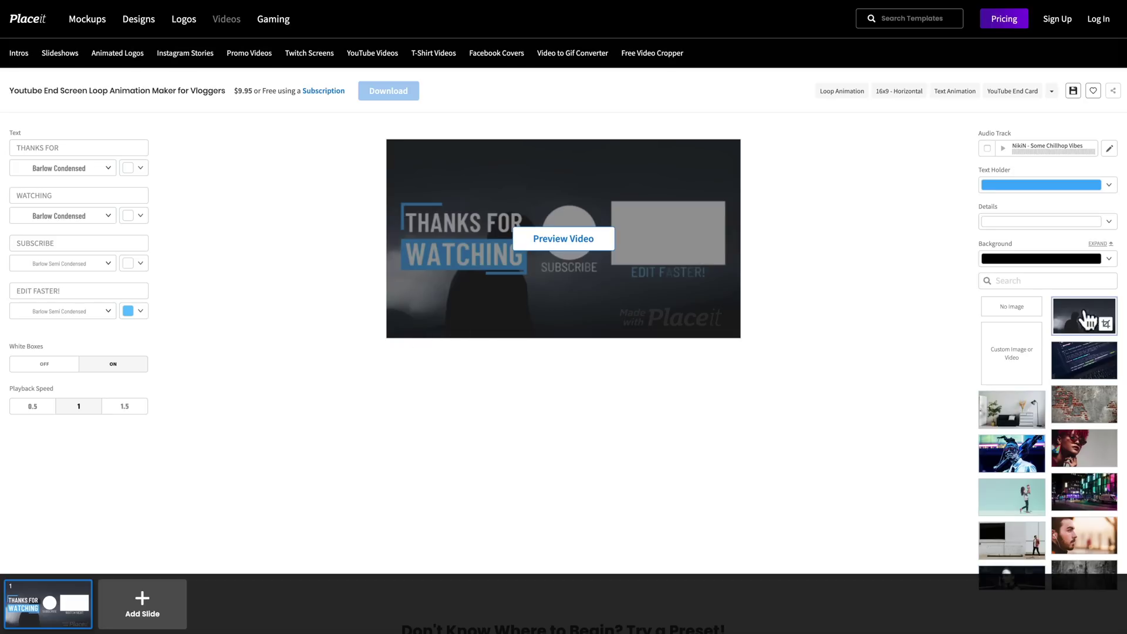
- Upload Image.png as a custom background and zoom the crop to frame the camera photo
{"action": "scroll", "coordinate": [1058, 408], "scroll_direction": "down", "scroll_amount": 1}
{"action": "scroll", "coordinate": [1058, 408], "scroll_direction": "down", "scroll_amount": 4}
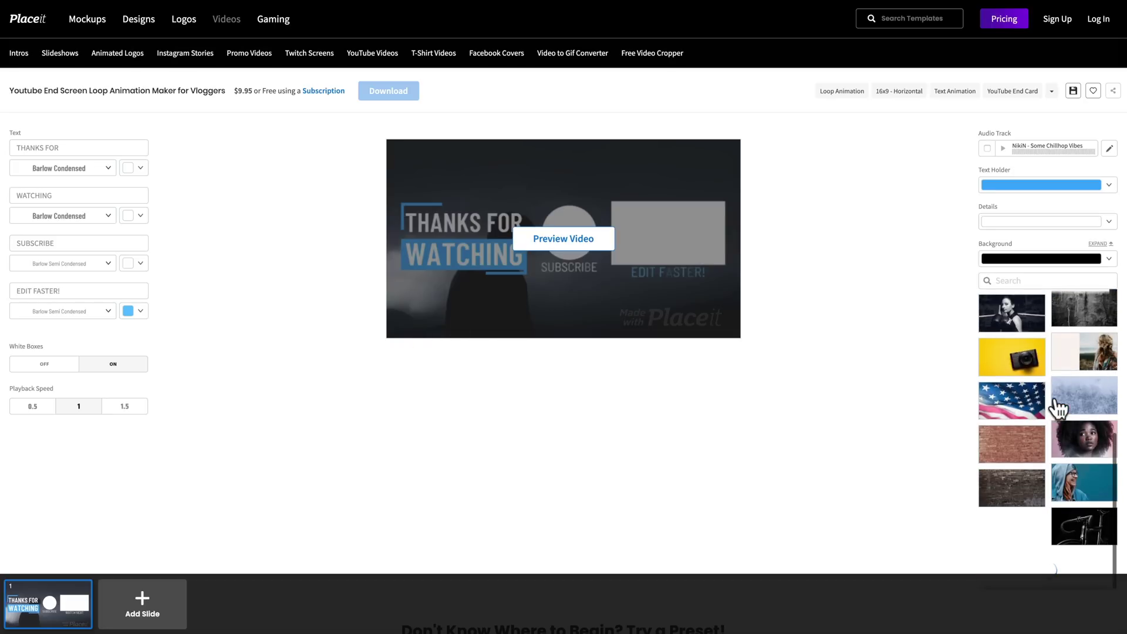
{"action": "scroll", "coordinate": [1058, 408], "scroll_direction": "down", "scroll_amount": 2}
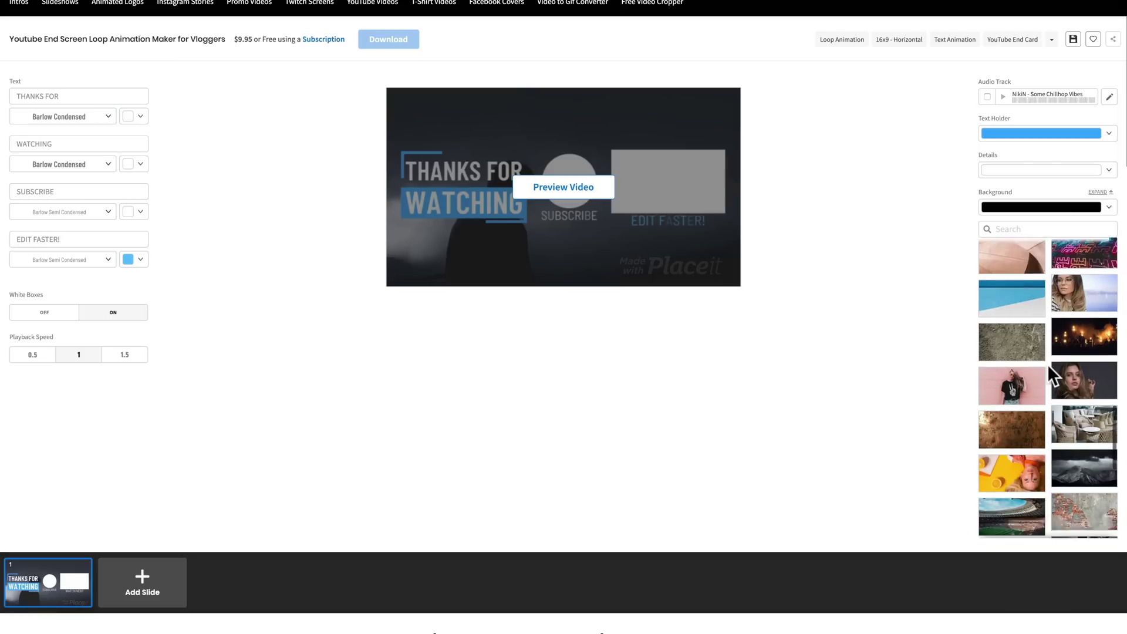
{"action": "scroll", "coordinate": [1047, 364], "scroll_direction": "up", "scroll_amount": 1}
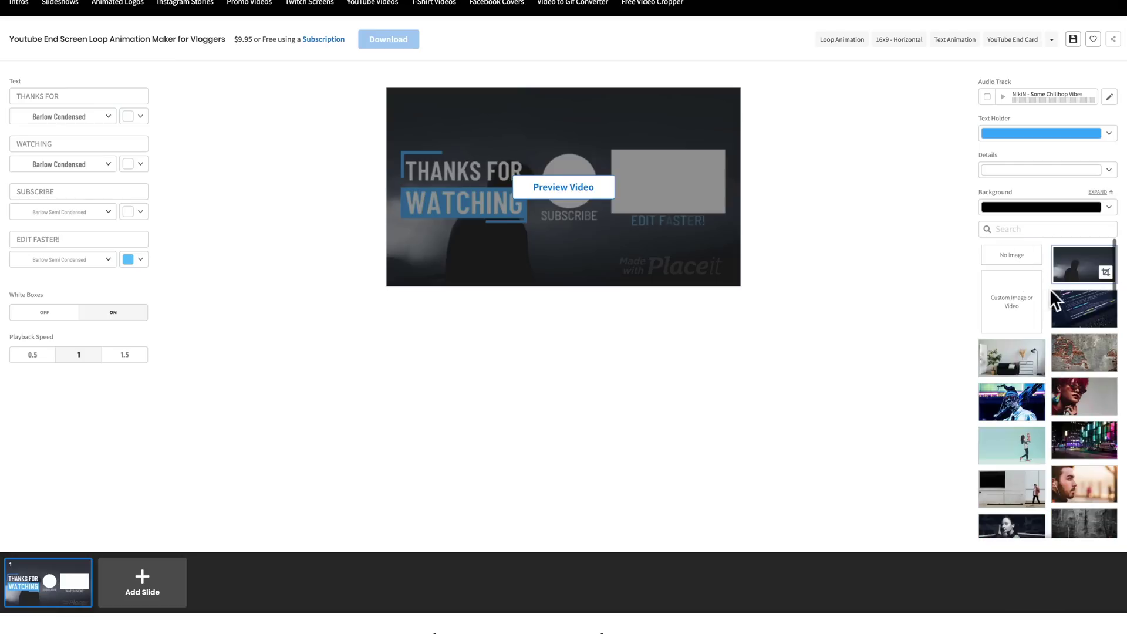
{"action": "left_click", "coordinate": [1020, 310]}
{"action": "left_click", "coordinate": [480, 24]}
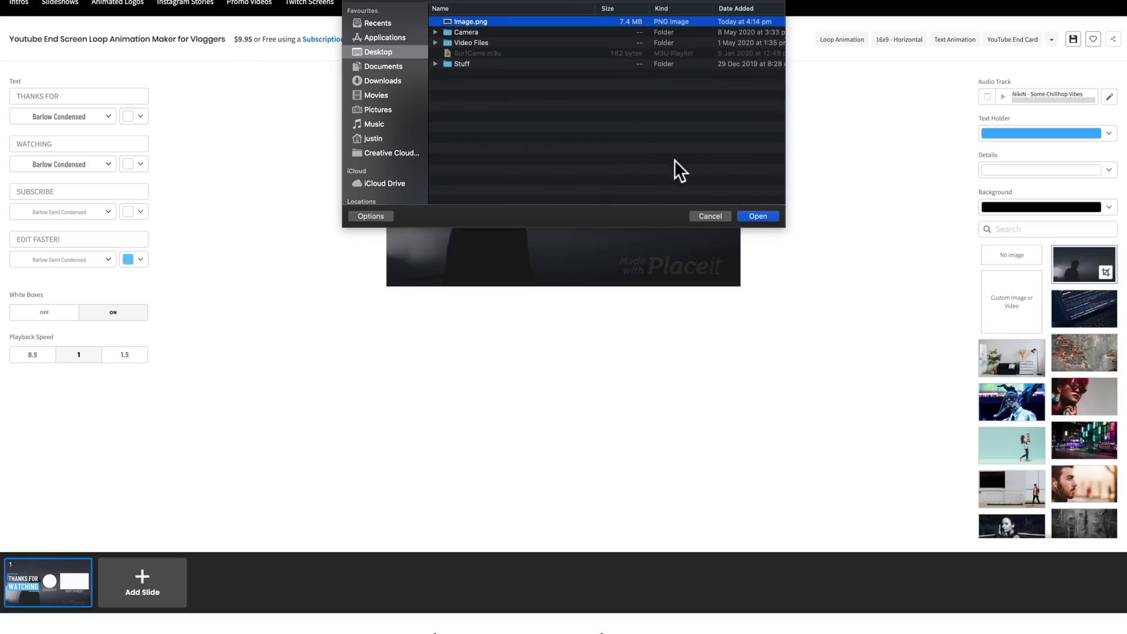
{"action": "left_click", "coordinate": [757, 216]}
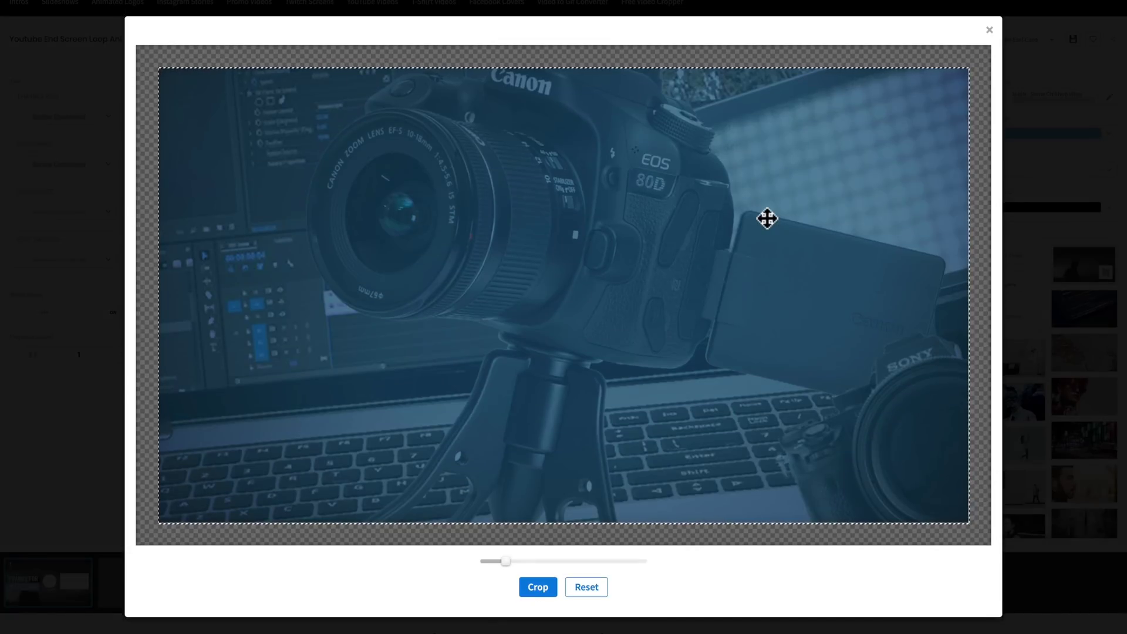
{"action": "left_click_drag", "start_coordinate": [505, 560], "coordinate": [506, 562]}
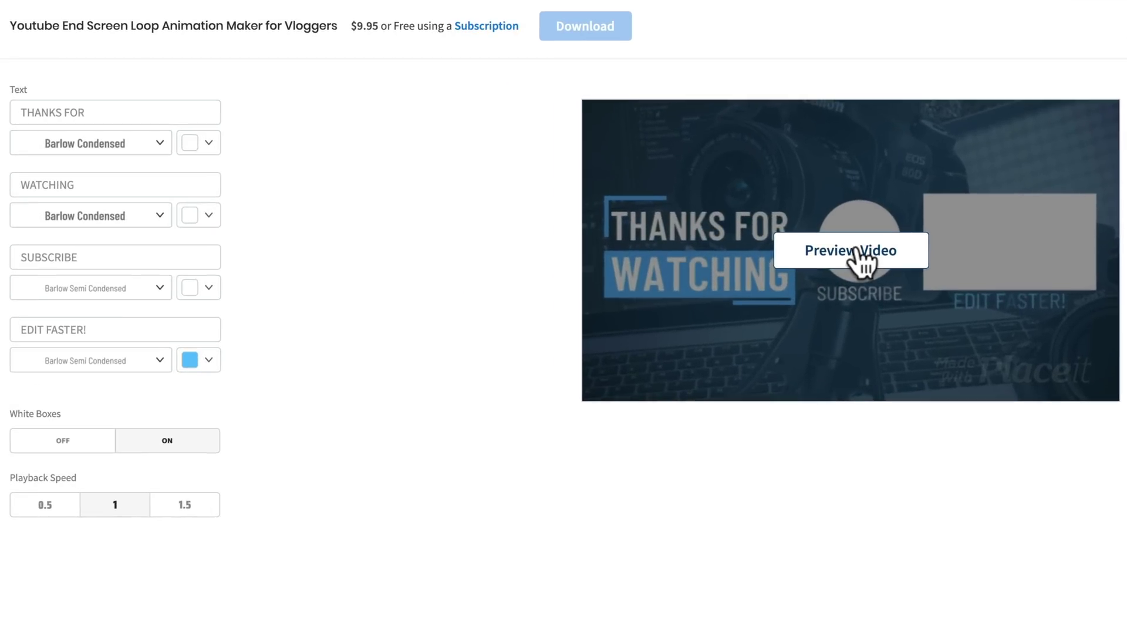
- Preview the video with the new background at 0.5 playback speed
{"action": "left_click", "coordinate": [857, 251]}
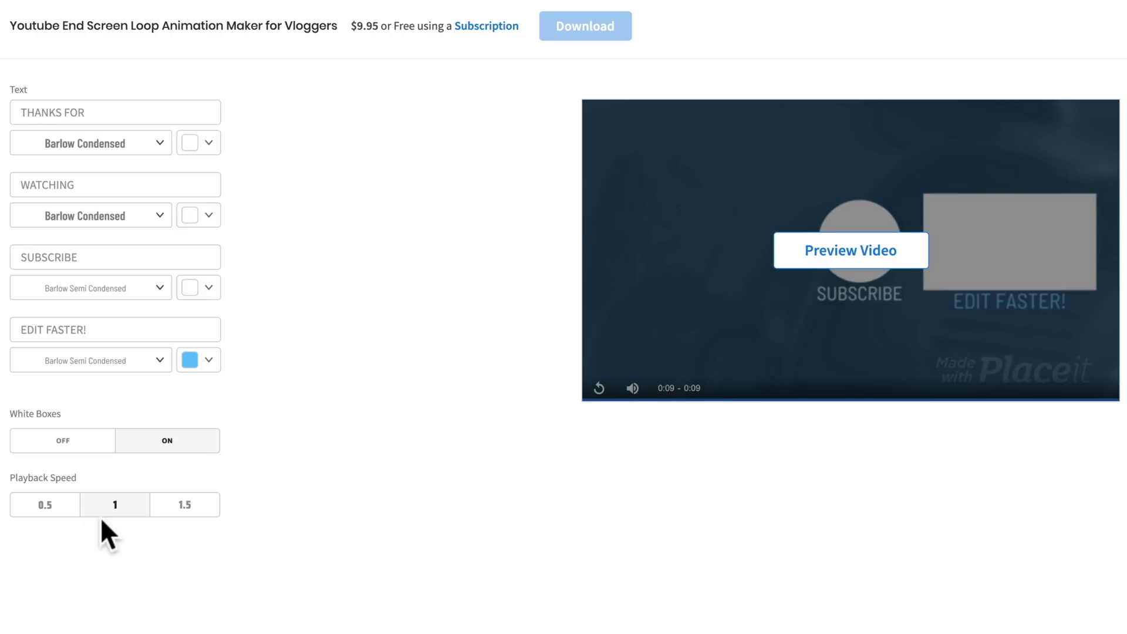
{"action": "left_click", "coordinate": [45, 508]}
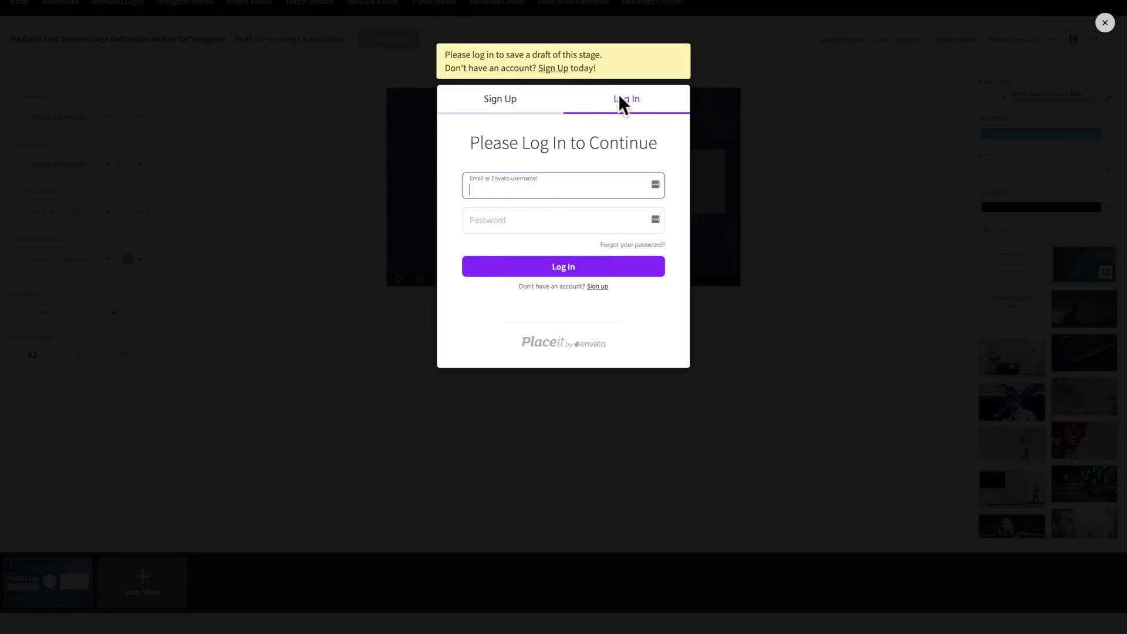
- Log in so the draft saves to Your Saved Drafts, then start the download
{"action": "left_click", "coordinate": [1072, 91]}
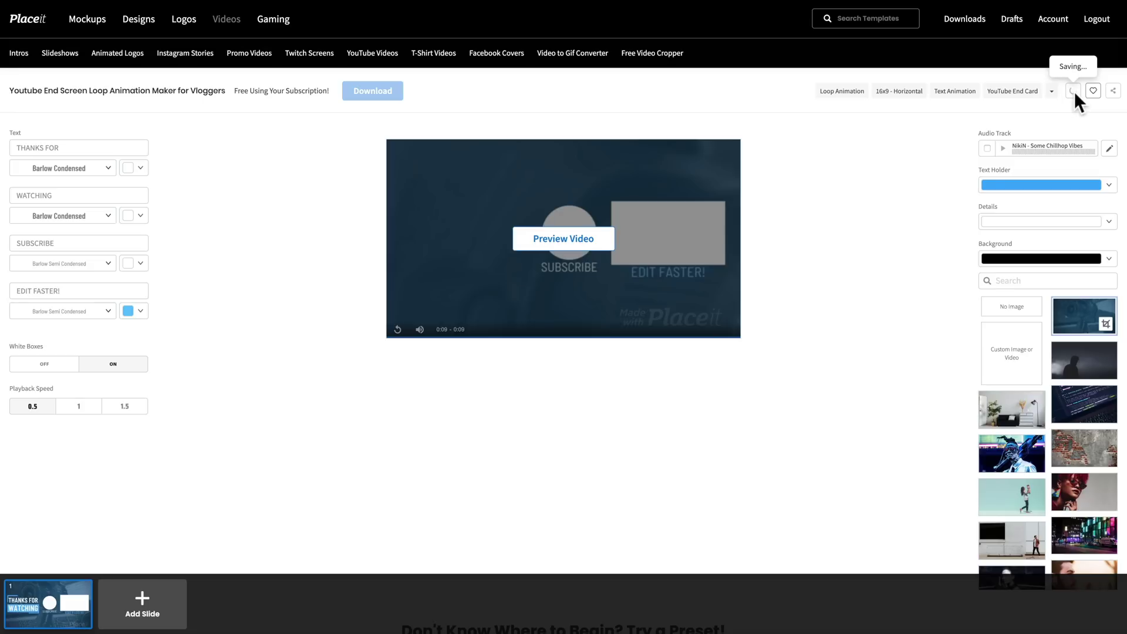
{"action": "scroll", "coordinate": [1078, 88], "scroll_direction": "down", "scroll_amount": 9}
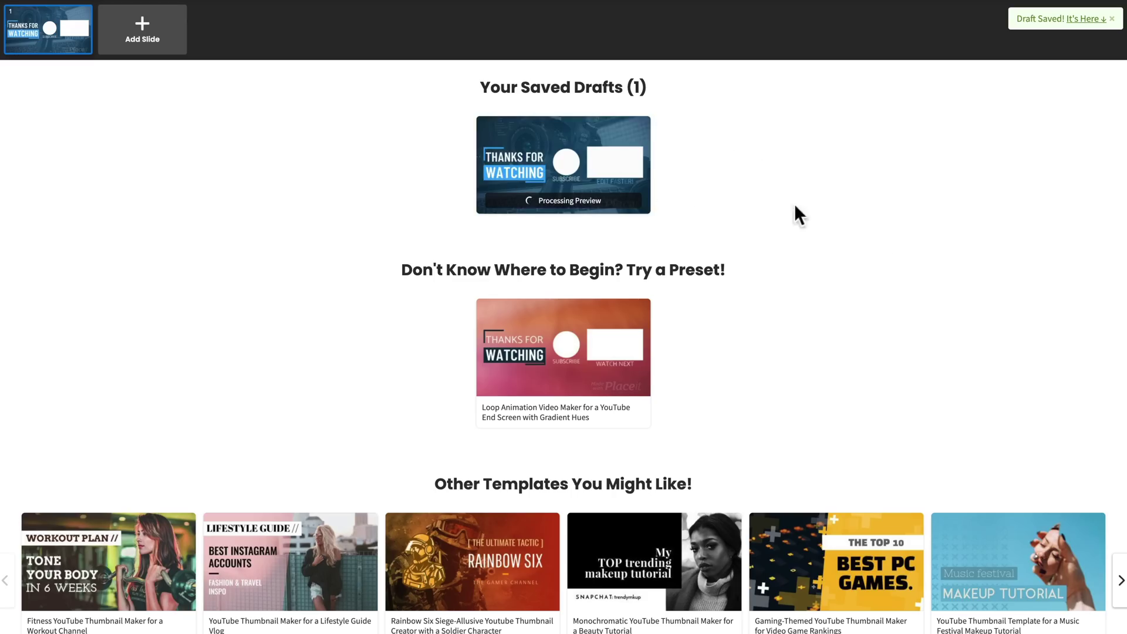
{"action": "scroll", "coordinate": [516, 415], "scroll_direction": "up", "scroll_amount": 9}
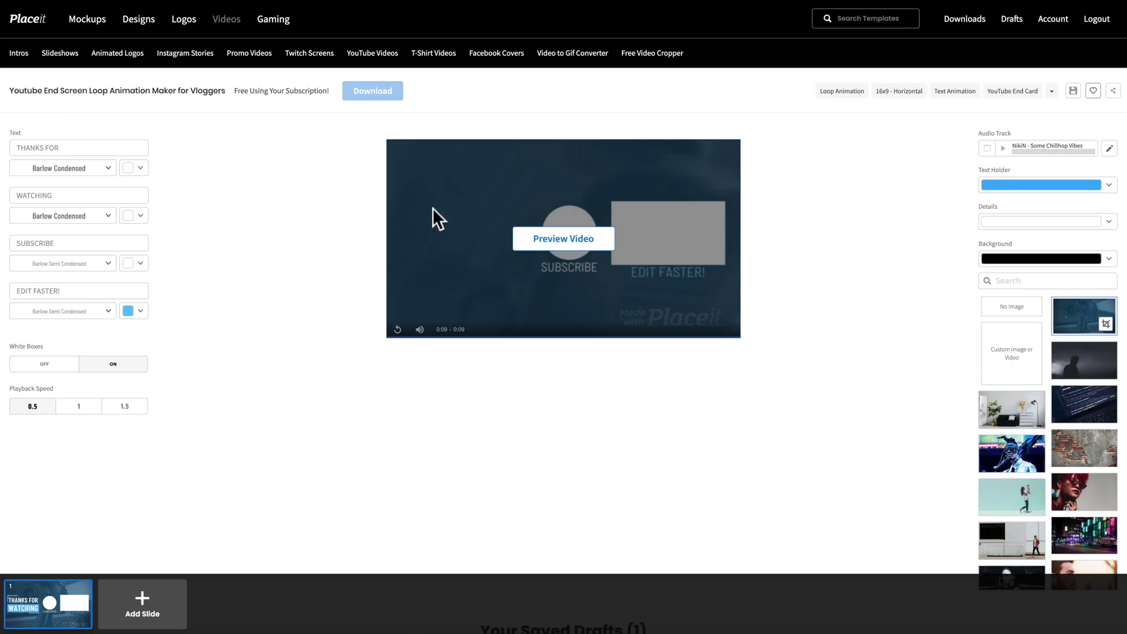
{"action": "left_click", "coordinate": [373, 94]}
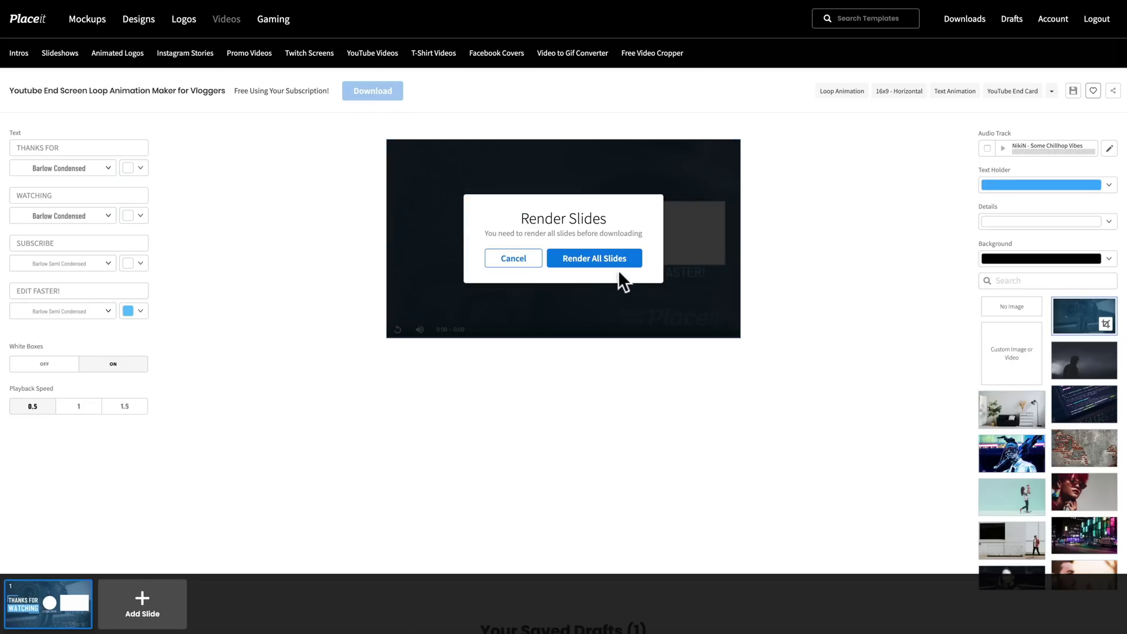
- Render all slides so the end-screen video can be downloaded
{"action": "left_click", "coordinate": [589, 261]}
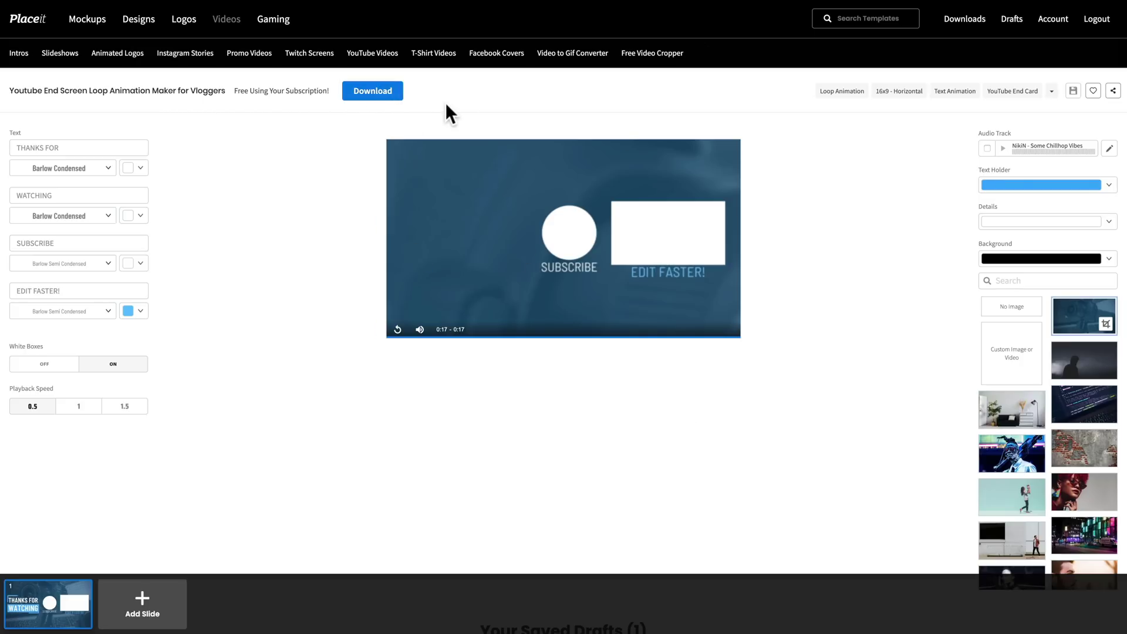
- Download the rendered end-screen video as a full-resolution MP4 file
{"action": "left_click", "coordinate": [390, 93]}
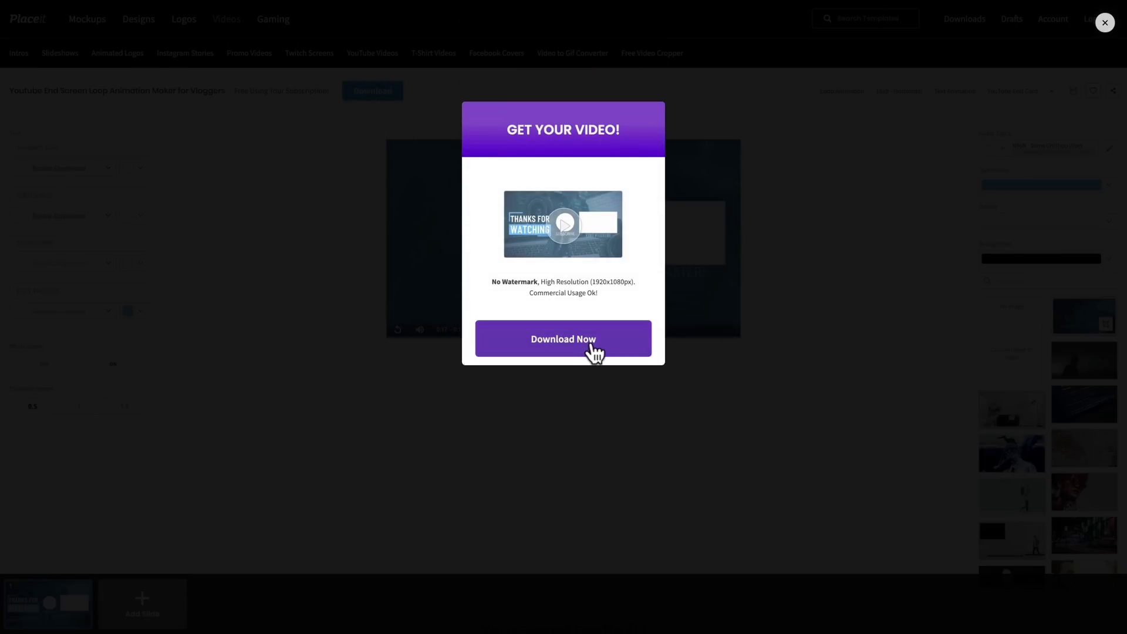
{"action": "left_click", "coordinate": [592, 344]}
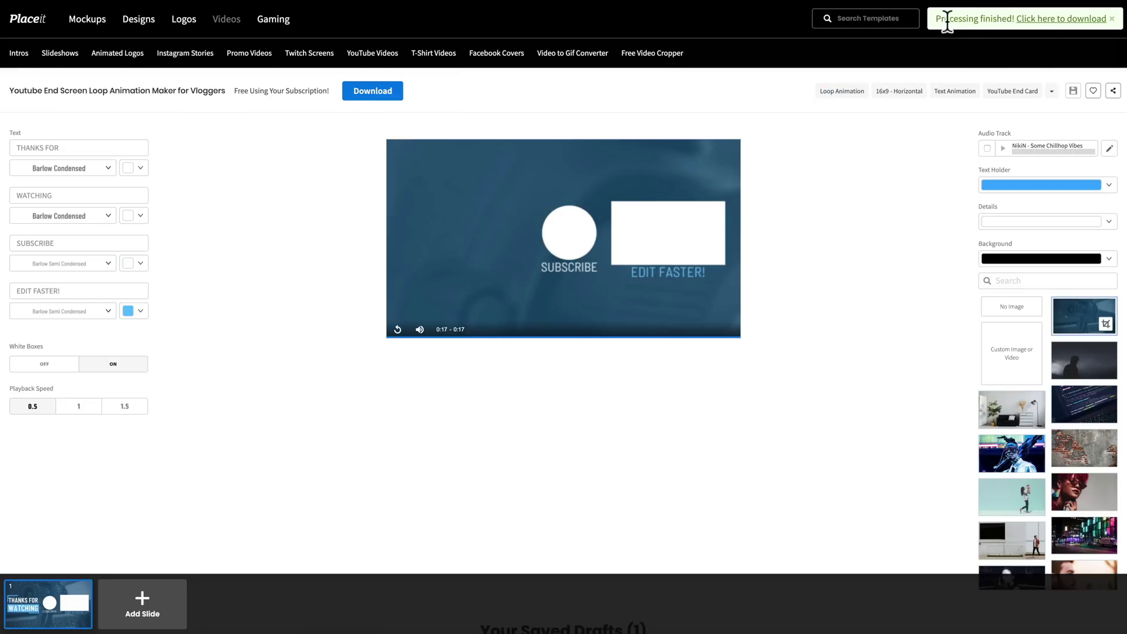
{"action": "left_click", "coordinate": [1038, 20]}
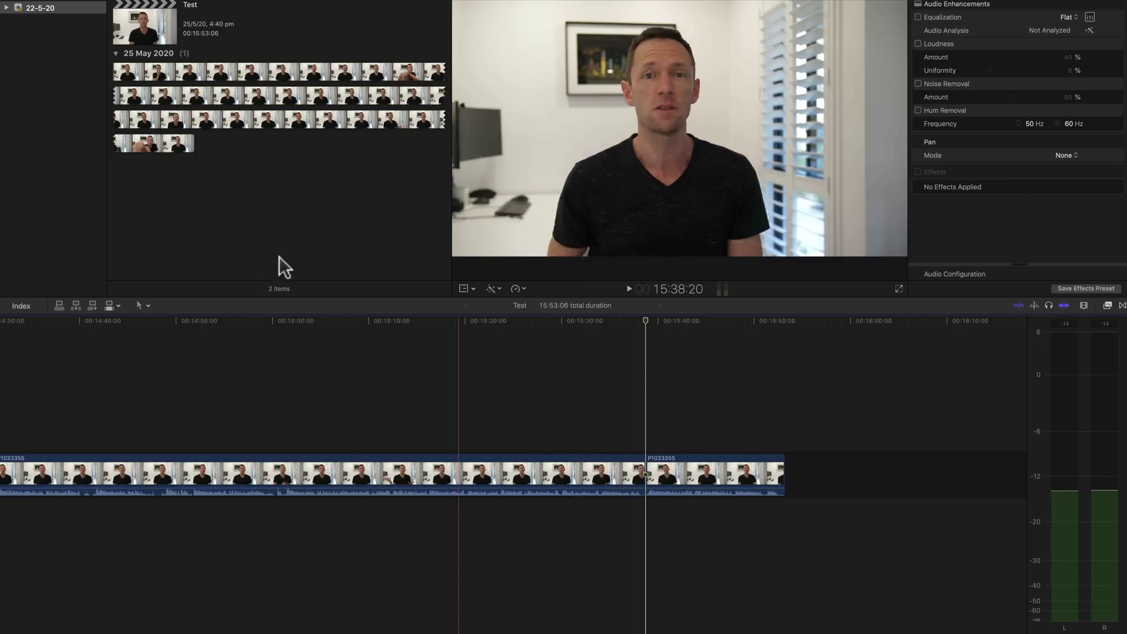
- Import the youtube-end-screen video from the Desktop into the Final Cut Pro event
{"action": "right_click", "coordinate": [223, 194]}
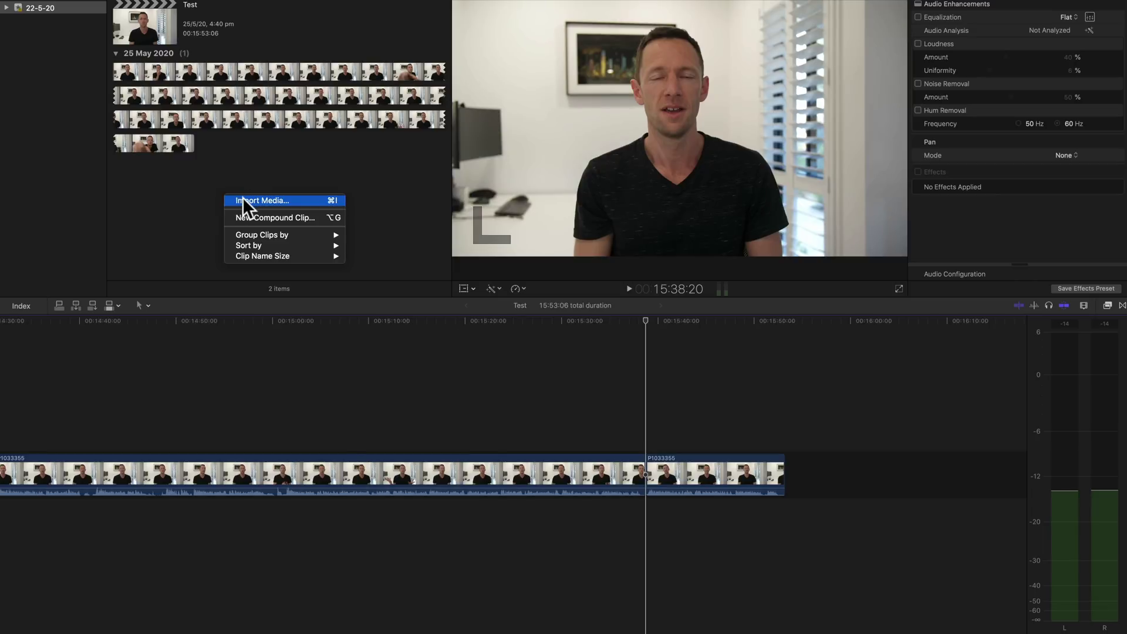
{"action": "left_click", "coordinate": [242, 197]}
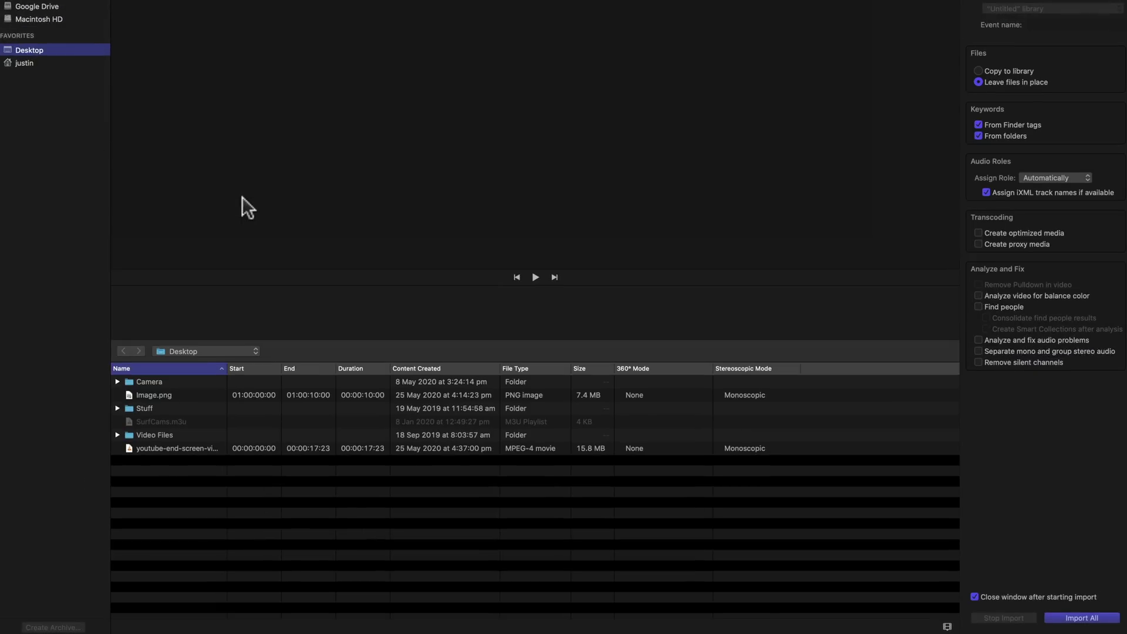
{"action": "left_click", "coordinate": [155, 446]}
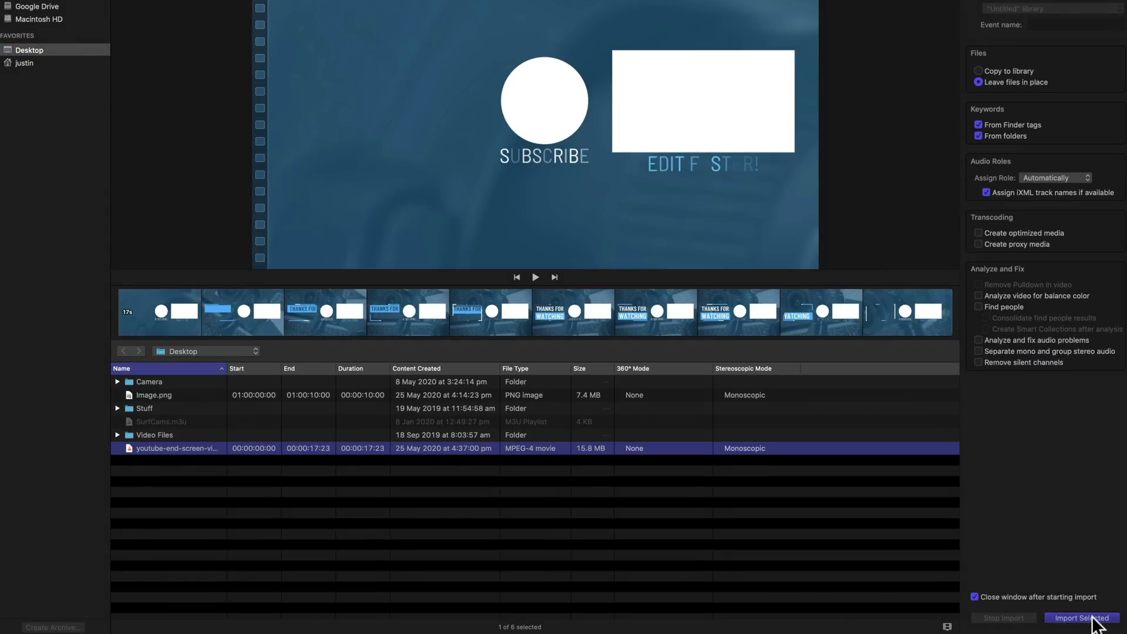
{"action": "left_click", "coordinate": [1092, 620]}
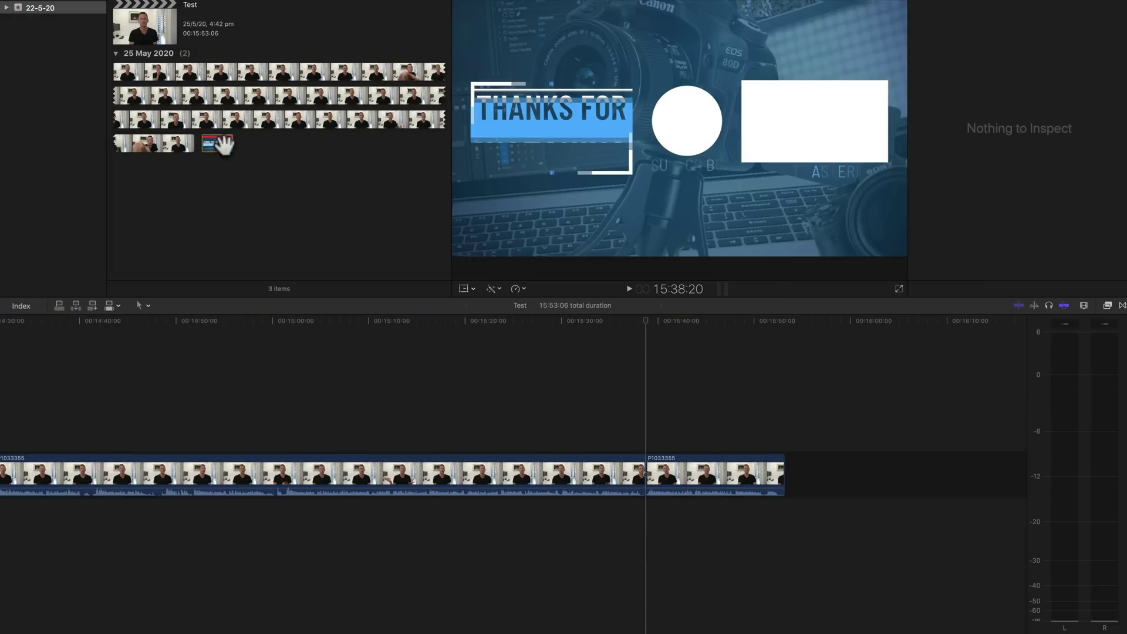
- Connect the end-screen clip above the main clip's end and trim it to end together
{"action": "left_click_drag", "start_coordinate": [217, 143], "coordinate": [645, 412]}
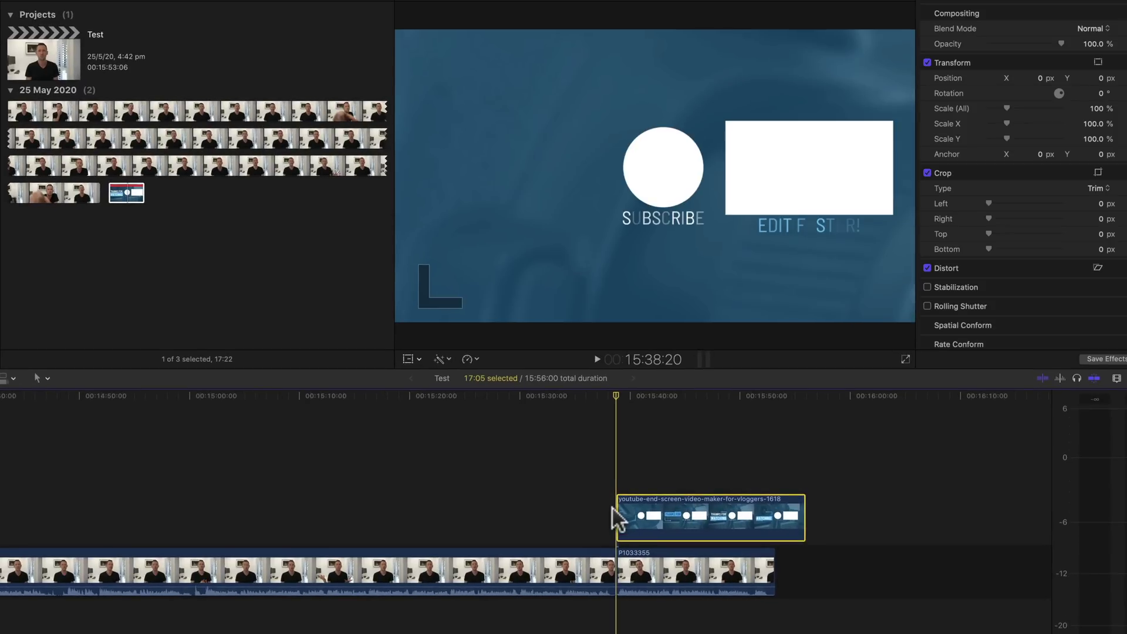
{"action": "scroll", "coordinate": [623, 440], "scroll_direction": "left", "scroll_amount": 1}
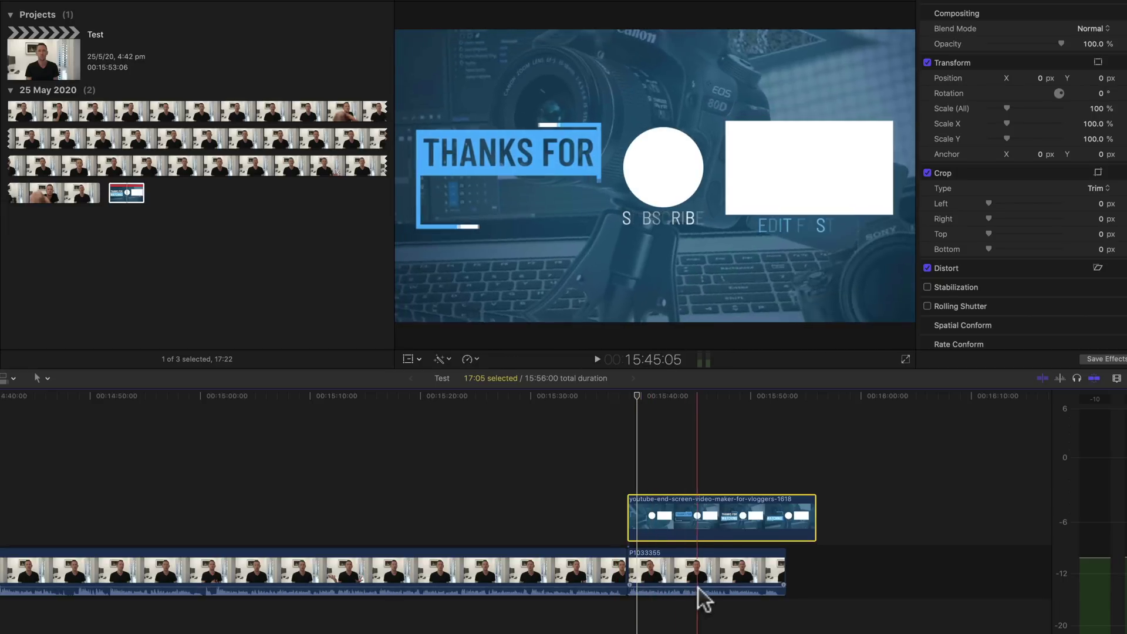
{"action": "left_click_drag", "start_coordinate": [815, 526], "coordinate": [785, 528]}
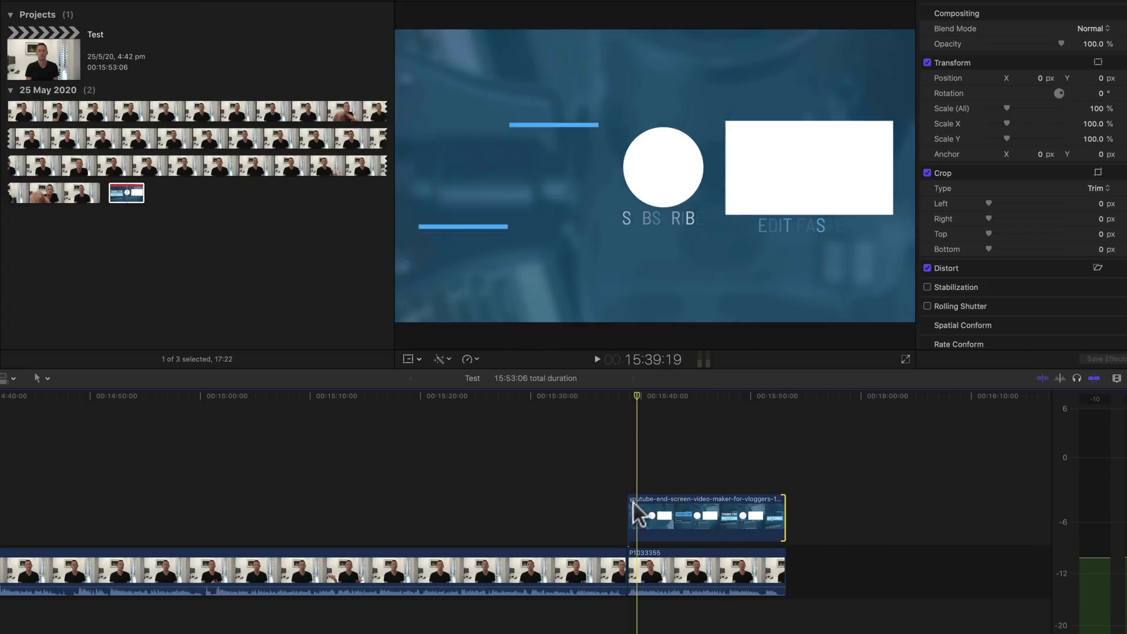
- Play back the lead-in twice to check the end screen's timing
{"action": "left_click", "coordinate": [608, 394]}
{"action": "key", "text": "space"}
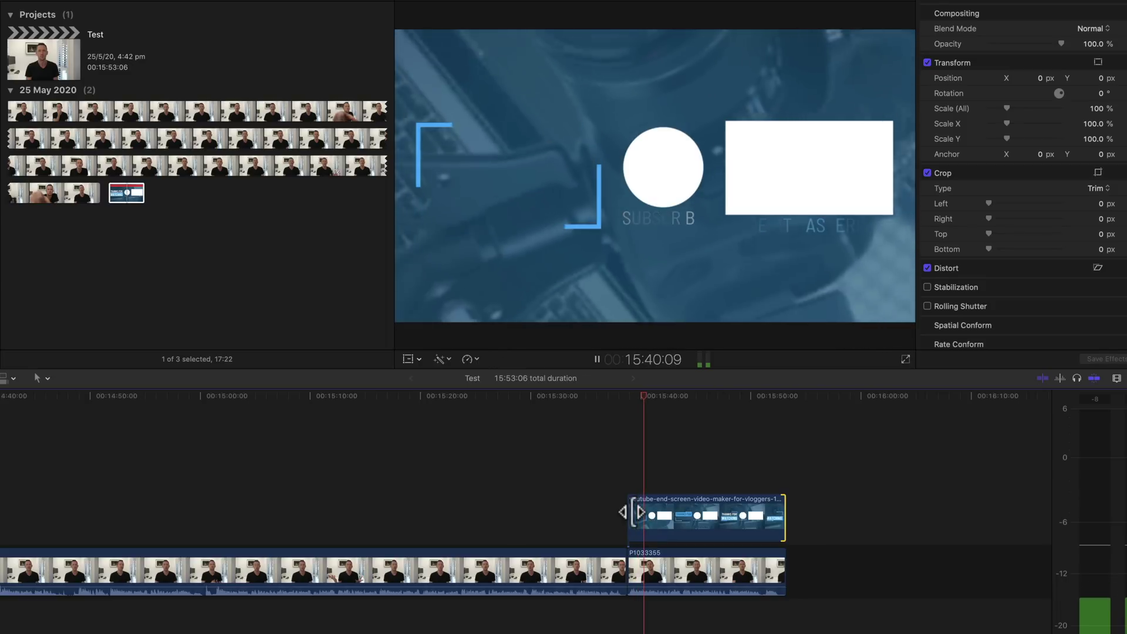
{"action": "left_click", "coordinate": [604, 393]}
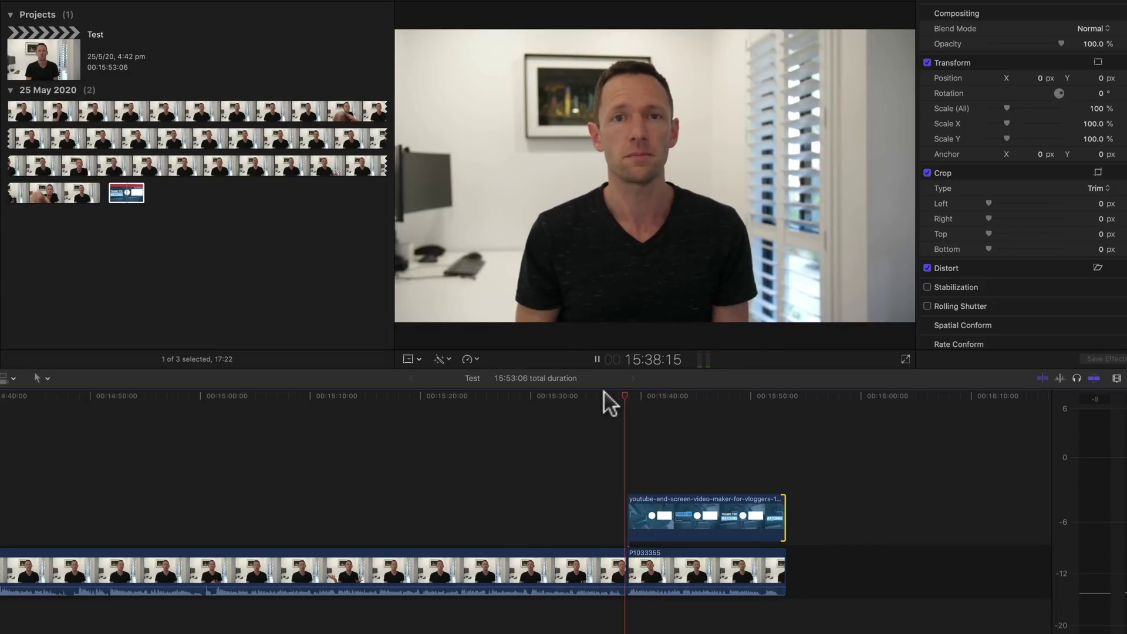
{"action": "key", "text": "space"}
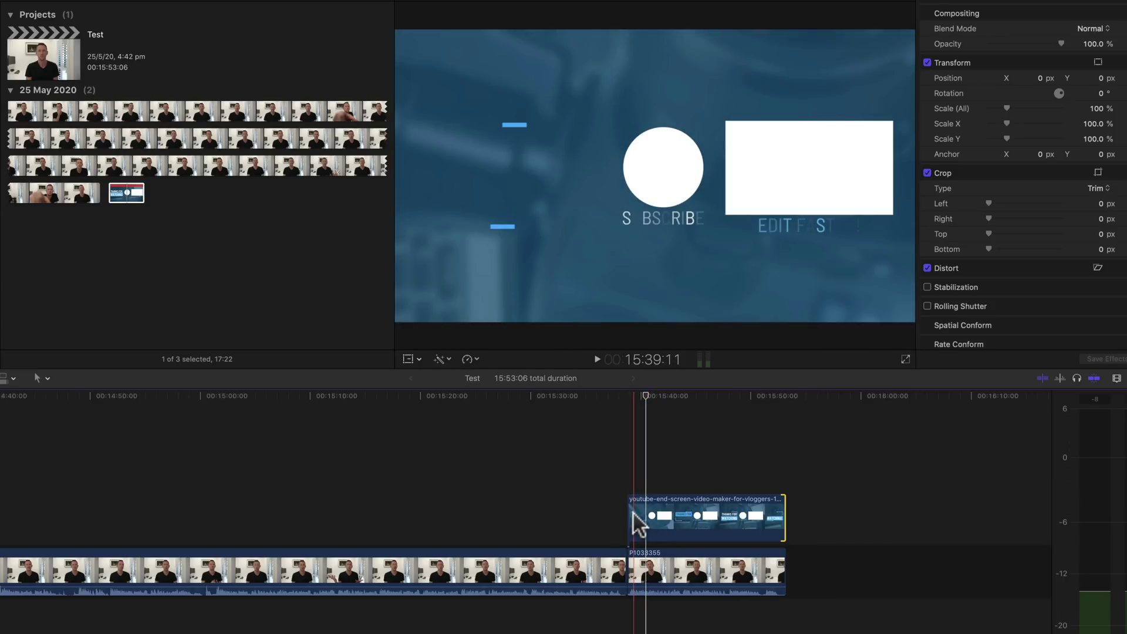
- Add the Wipe transition to the end-screen clip's start and preview it
{"action": "left_click", "coordinate": [1126, 378]}
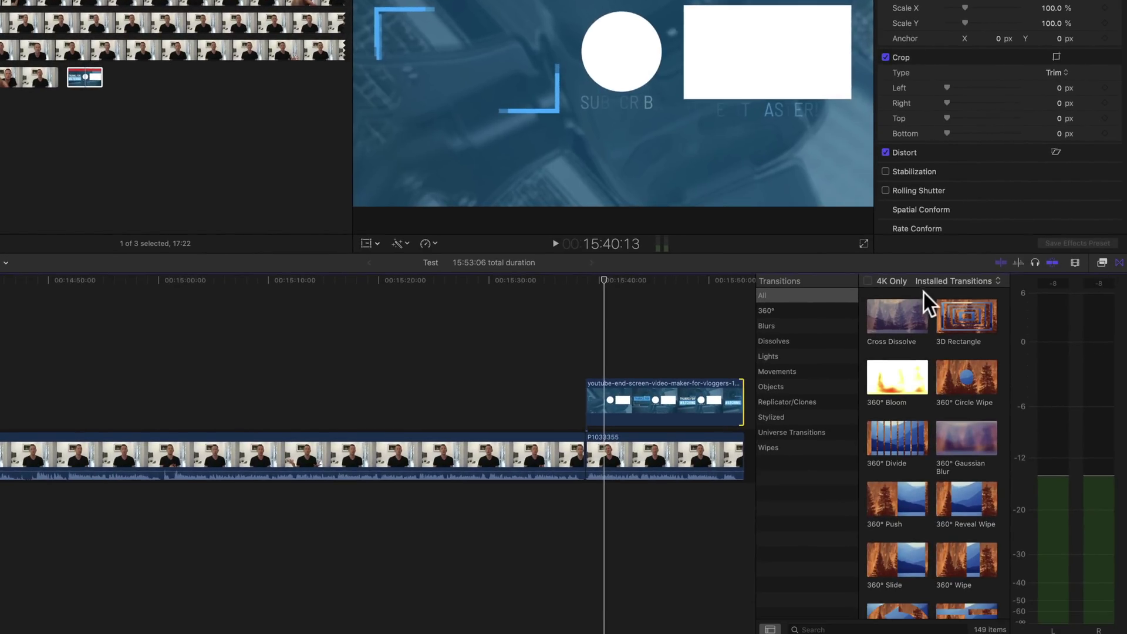
{"action": "left_click", "coordinate": [774, 449]}
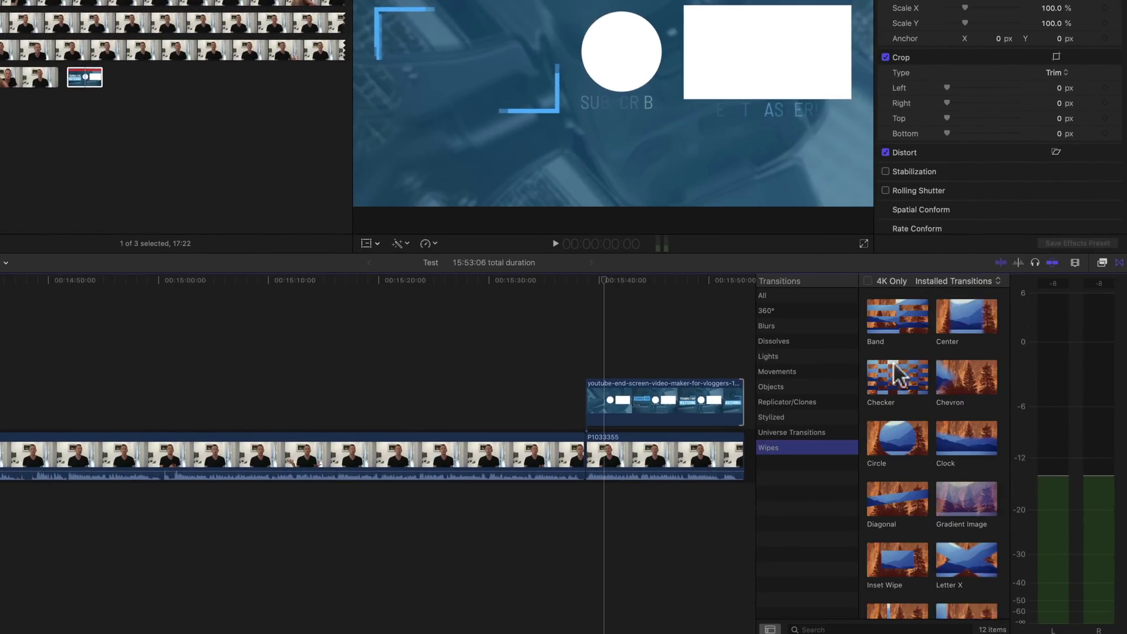
{"action": "scroll", "coordinate": [939, 481], "scroll_direction": "down", "scroll_amount": 2}
{"action": "left_click", "coordinate": [965, 581]}
{"action": "left_click_drag", "start_coordinate": [965, 581], "coordinate": [594, 402]}
{"action": "key", "text": "shift+/"}
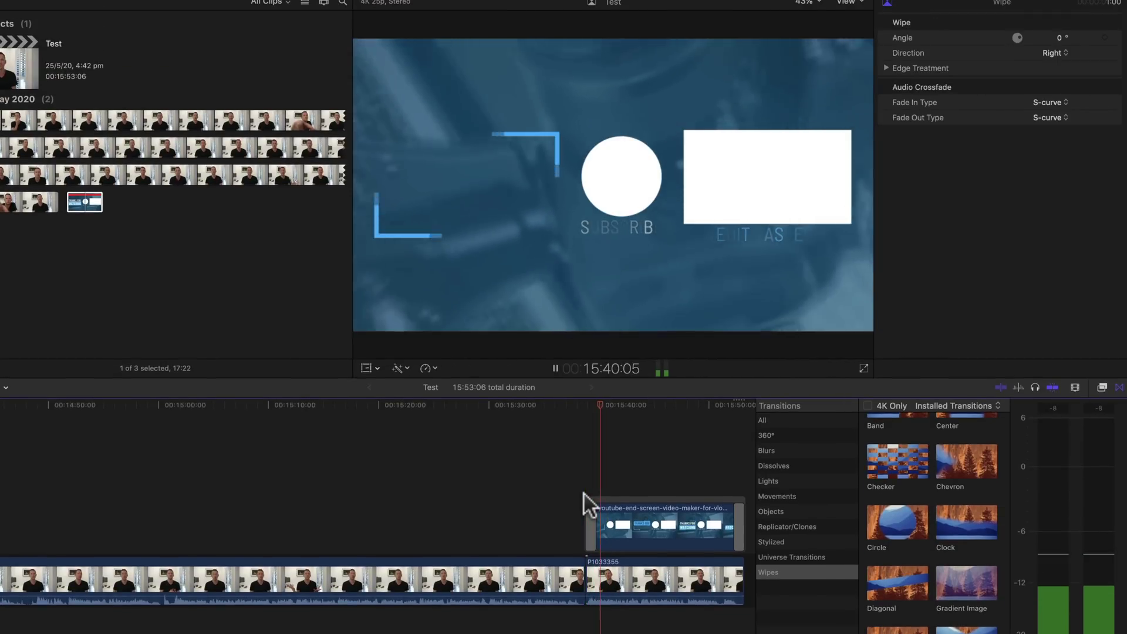
{"action": "left_click", "coordinate": [607, 439]}
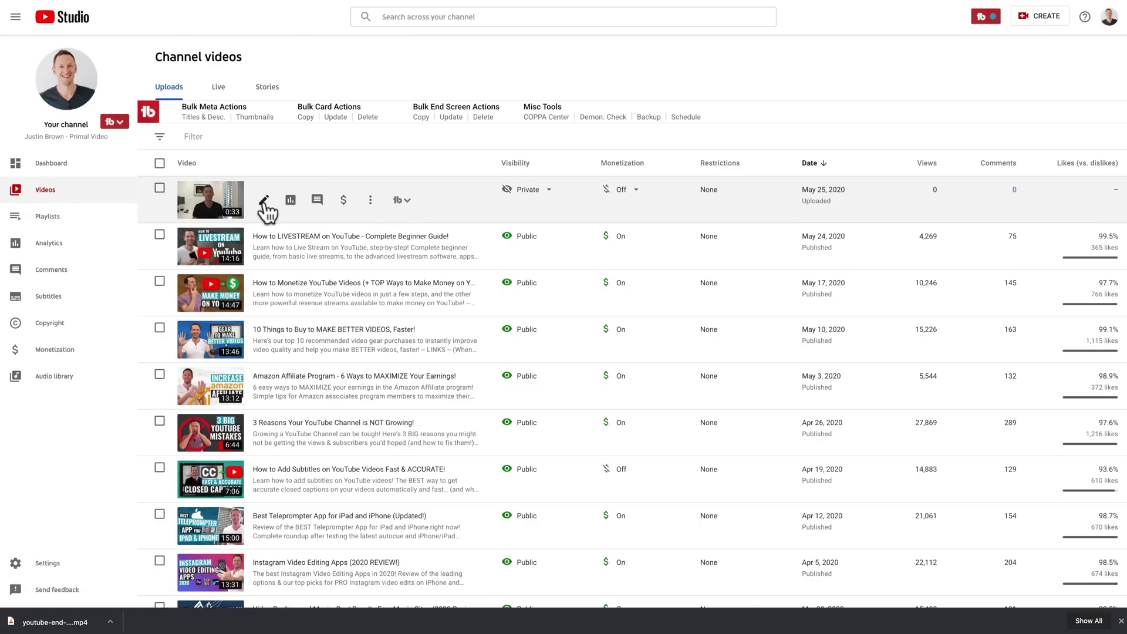
- In the EndScreen Sample Video's end screen editor, add a Subscribe element centred over the white circle
{"action": "left_click", "coordinate": [212, 208]}
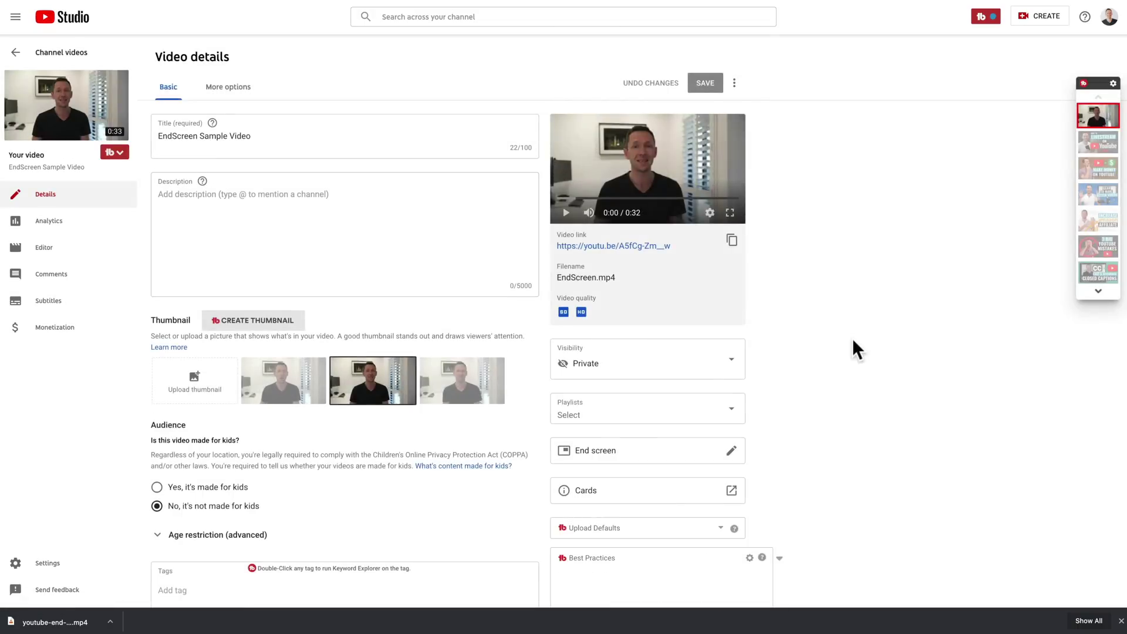
{"action": "scroll", "coordinate": [852, 346], "scroll_direction": "down", "scroll_amount": 2}
{"action": "left_click", "coordinate": [730, 372]}
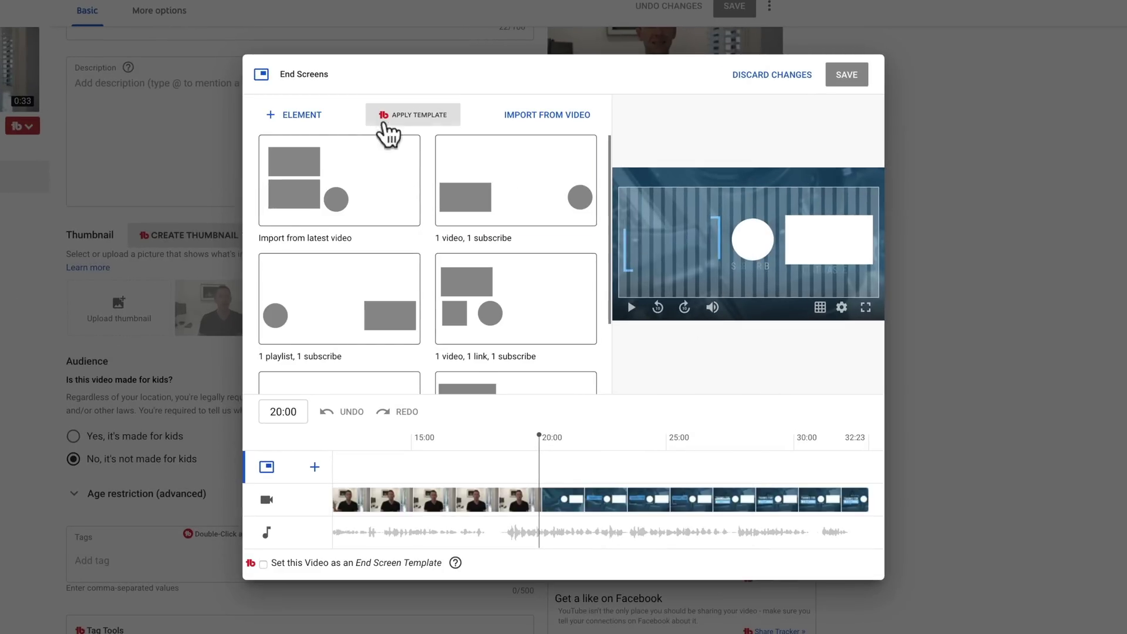
{"action": "left_click", "coordinate": [303, 115]}
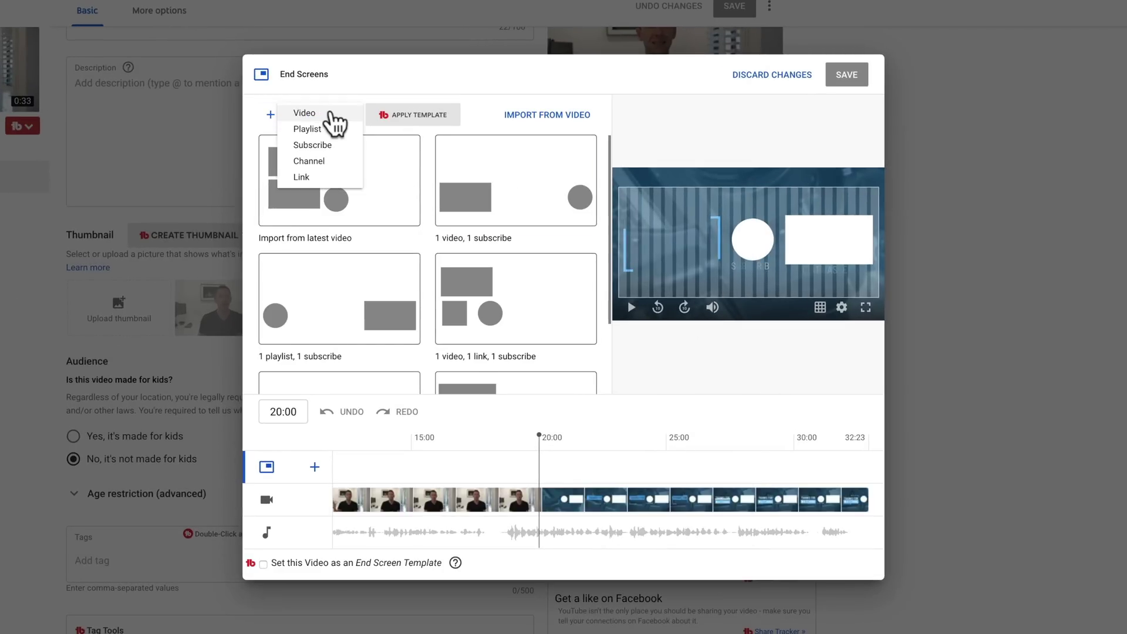
{"action": "left_click", "coordinate": [317, 147]}
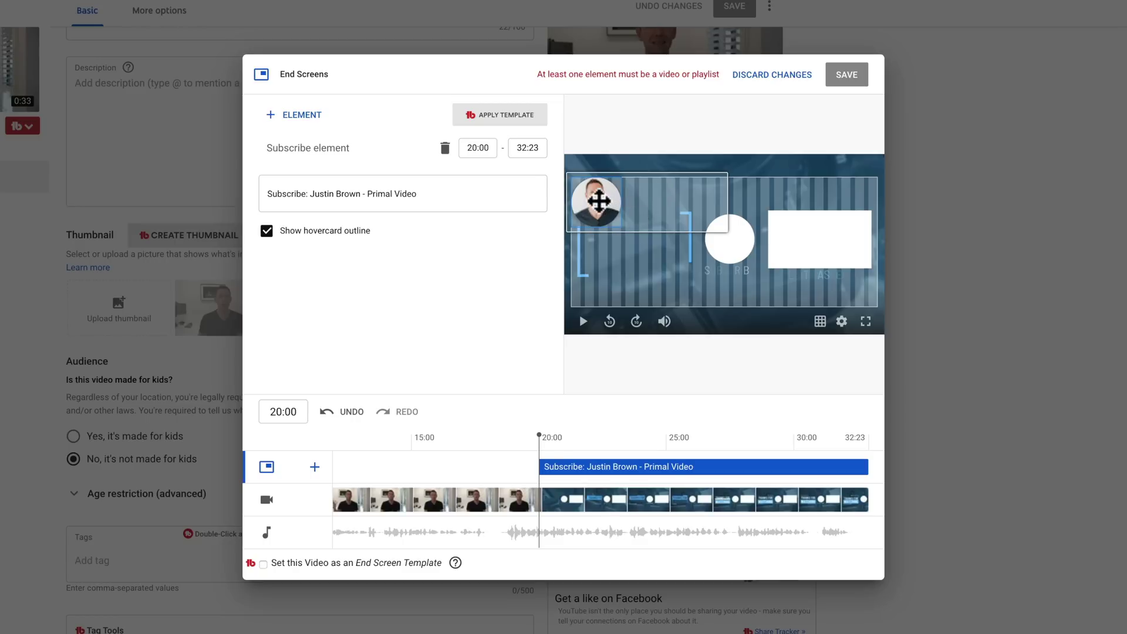
{"action": "left_click_drag", "start_coordinate": [599, 201], "coordinate": [734, 236]}
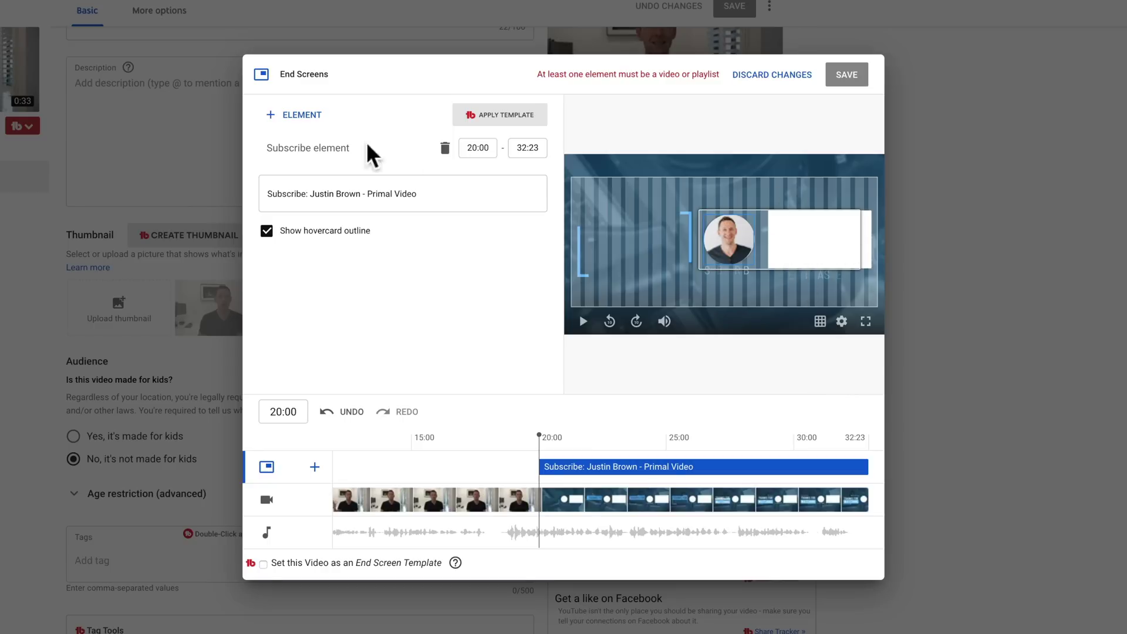
- Add a video element featuring 'Best Video Editing Tips: How To Edit Videos FASTER!', found by searching 'edit faster'
{"action": "left_click", "coordinate": [295, 118]}
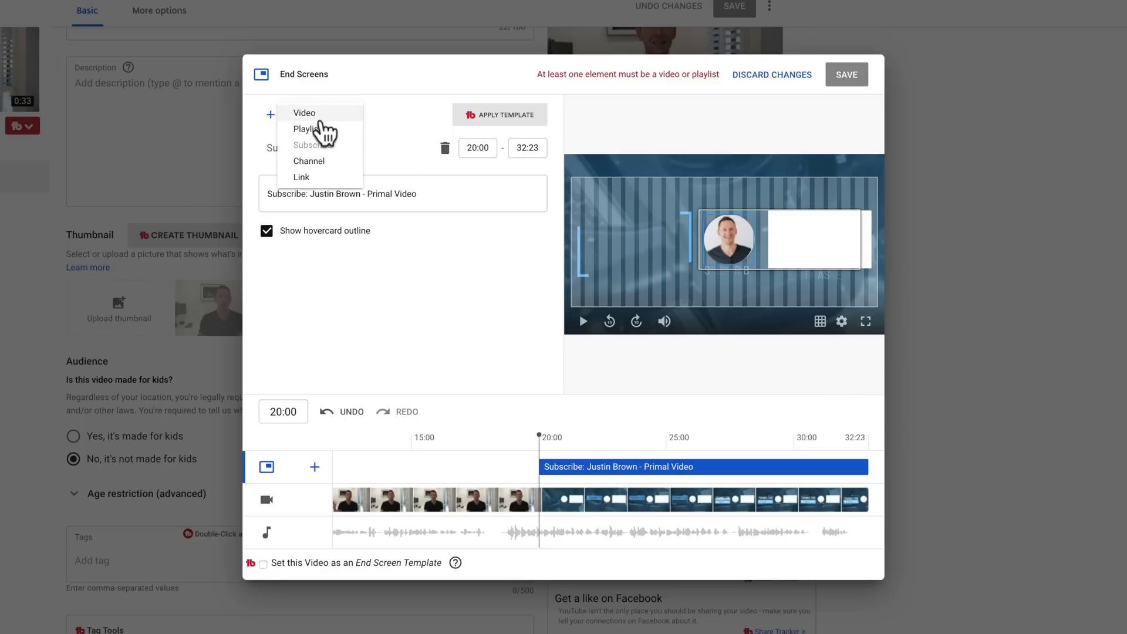
{"action": "left_click", "coordinate": [320, 119]}
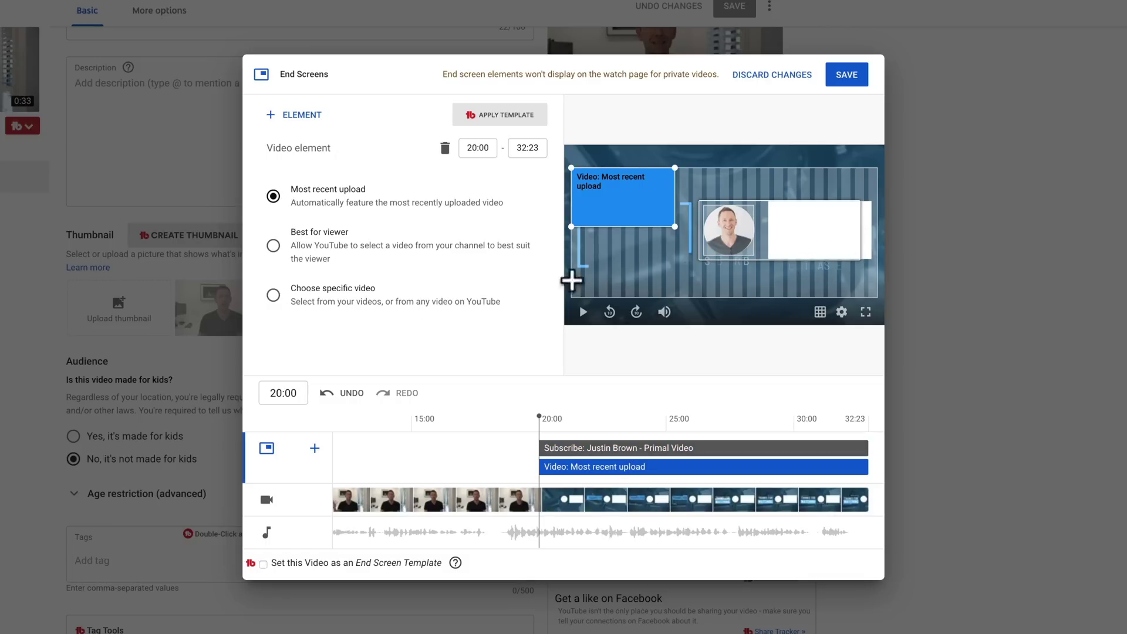
{"action": "left_click", "coordinate": [273, 294]}
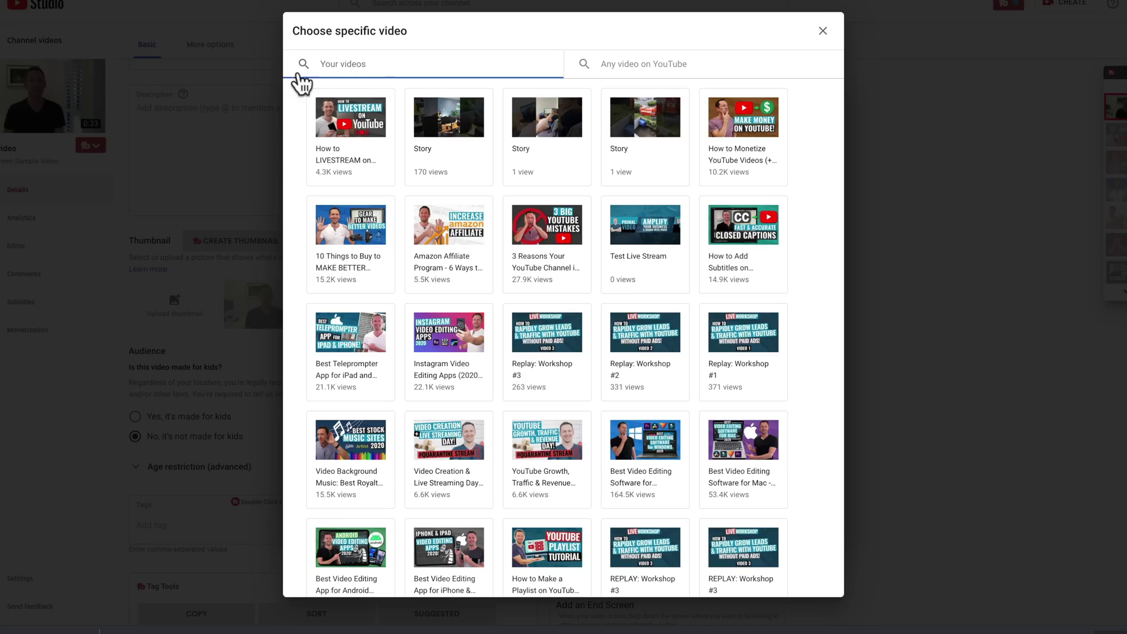
{"action": "type", "text": "edit faster"}
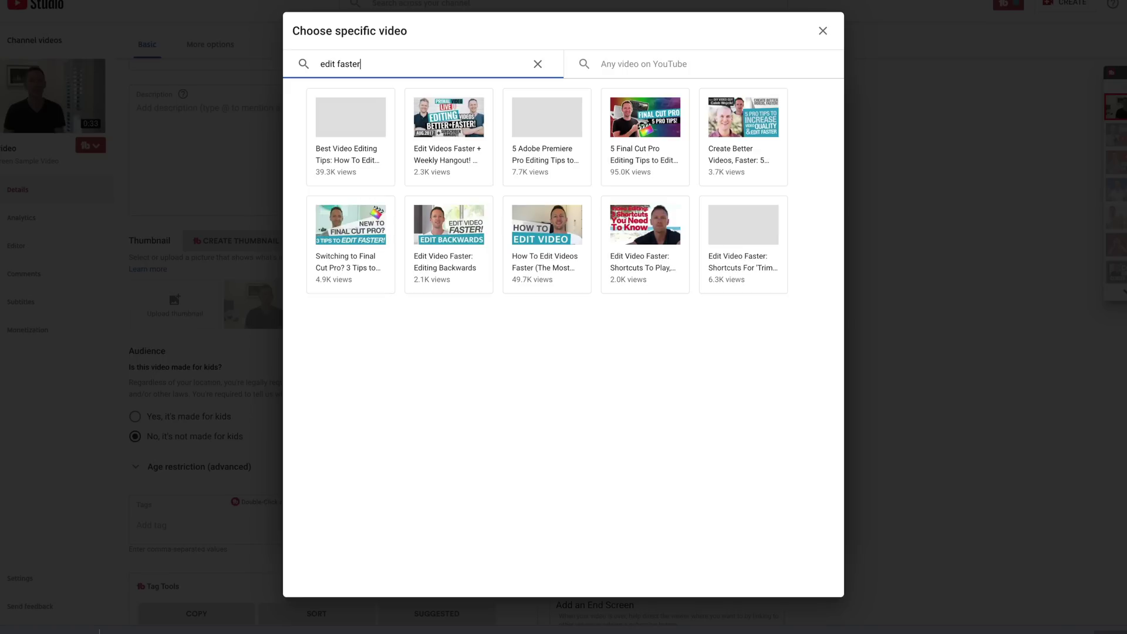
{"action": "left_click", "coordinate": [338, 118]}
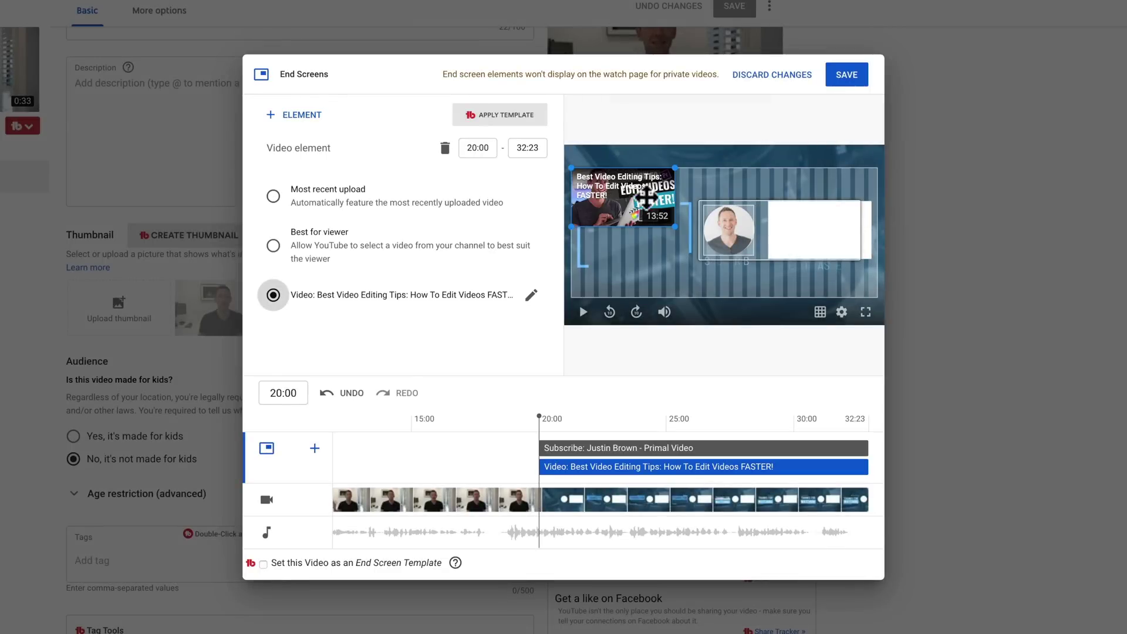
- Position the featured-video element over the right-hand white box and play the end-screen preview
{"action": "left_click_drag", "start_coordinate": [622, 197], "coordinate": [824, 222]}
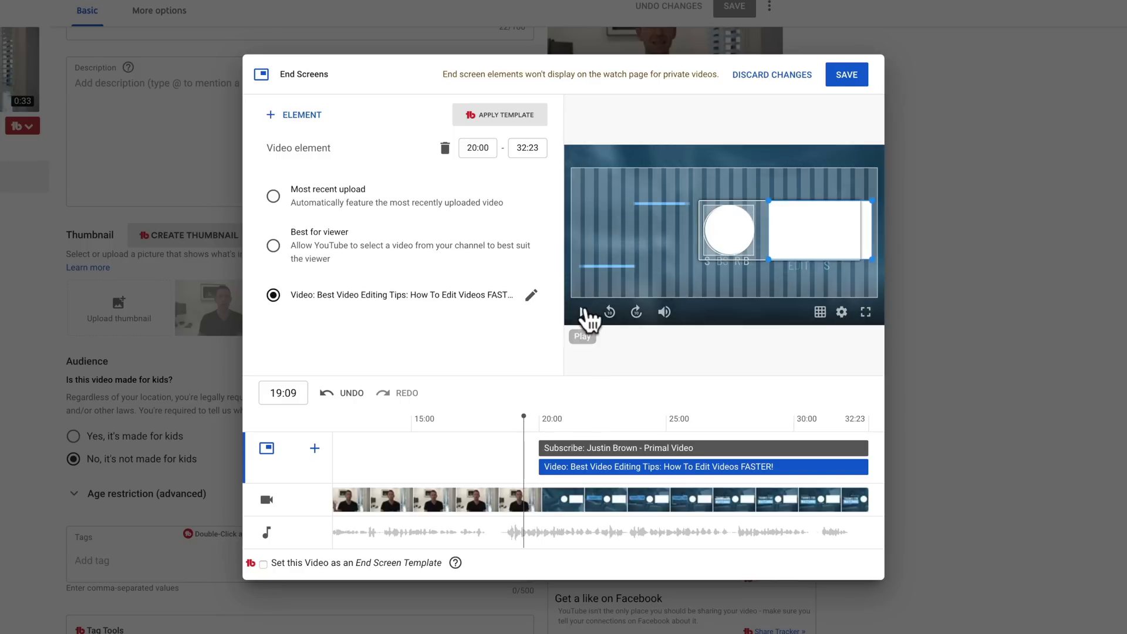
{"action": "left_click", "coordinate": [584, 314]}
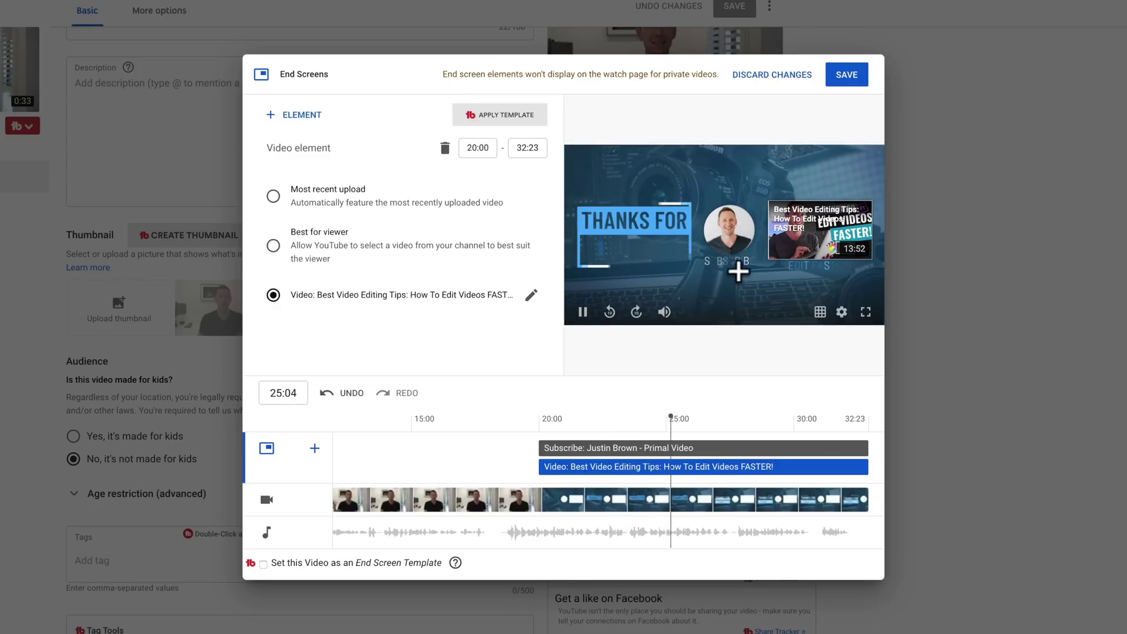
- Pause the preview and make both the subscribe and video elements start at 21:03
{"action": "left_click", "coordinate": [584, 314]}
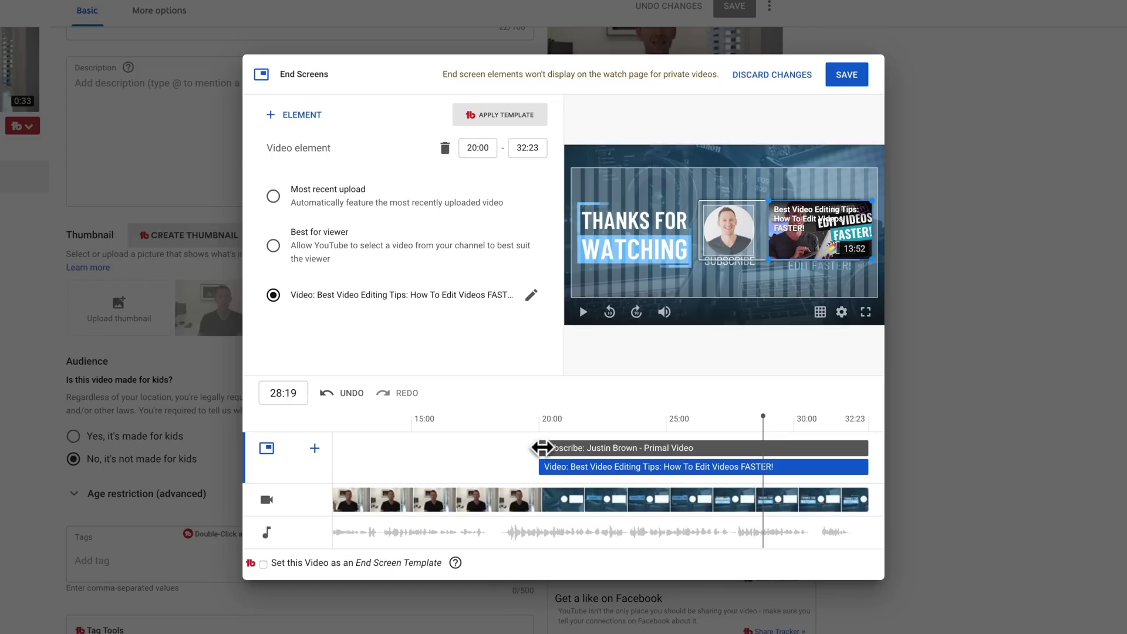
{"action": "left_click_drag", "start_coordinate": [542, 448], "coordinate": [571, 449]}
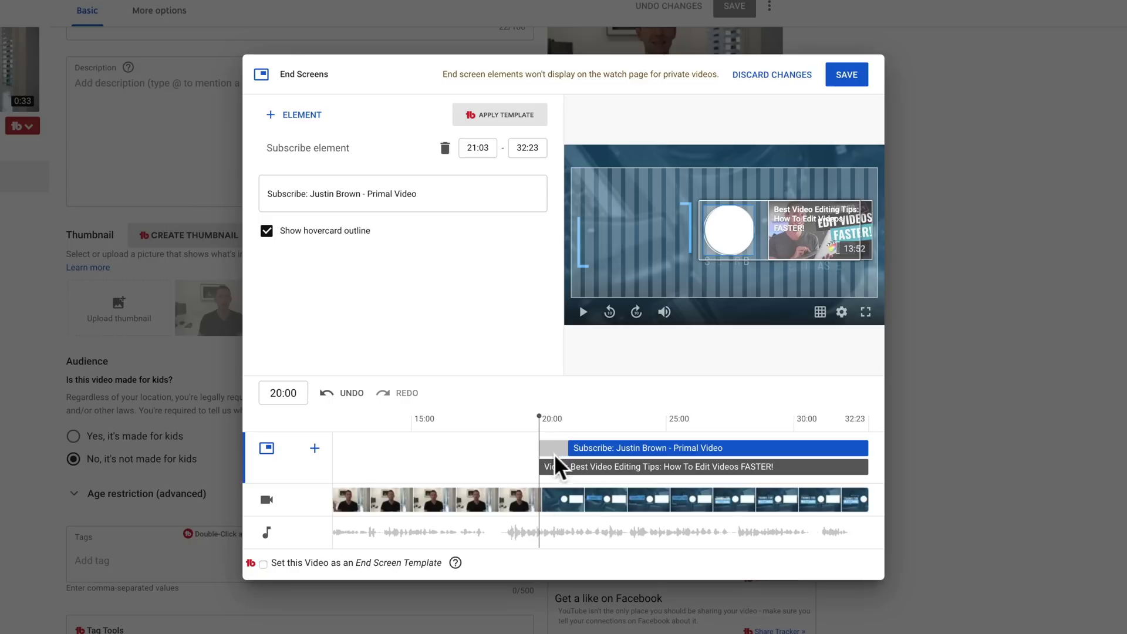
{"action": "left_click", "coordinate": [543, 467]}
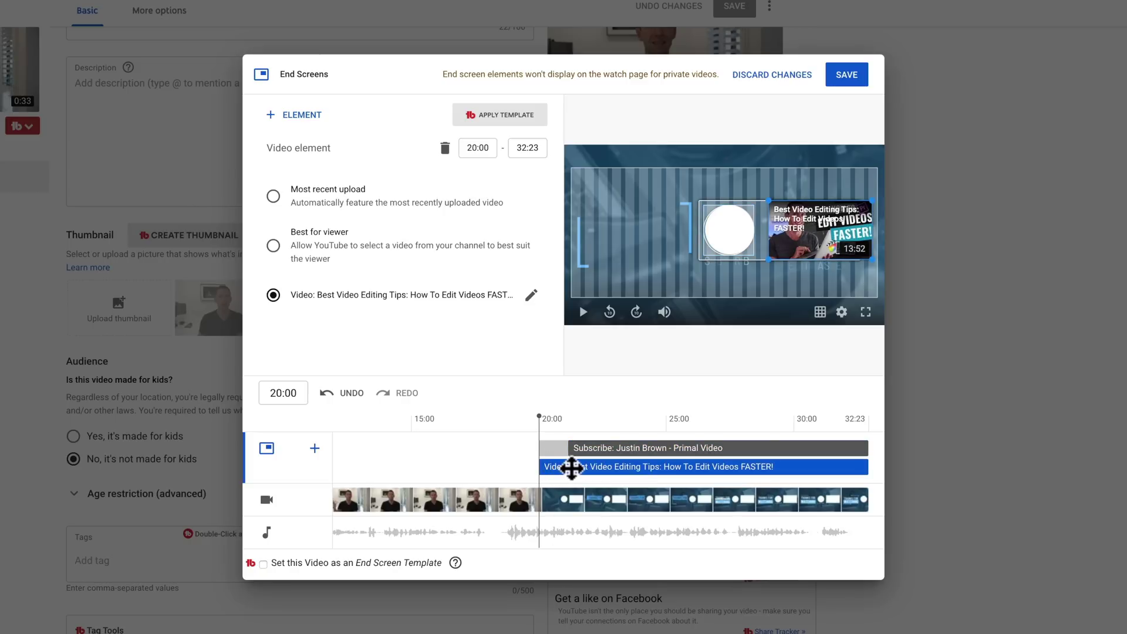
{"action": "left_click_drag", "start_coordinate": [542, 468], "coordinate": [570, 469]}
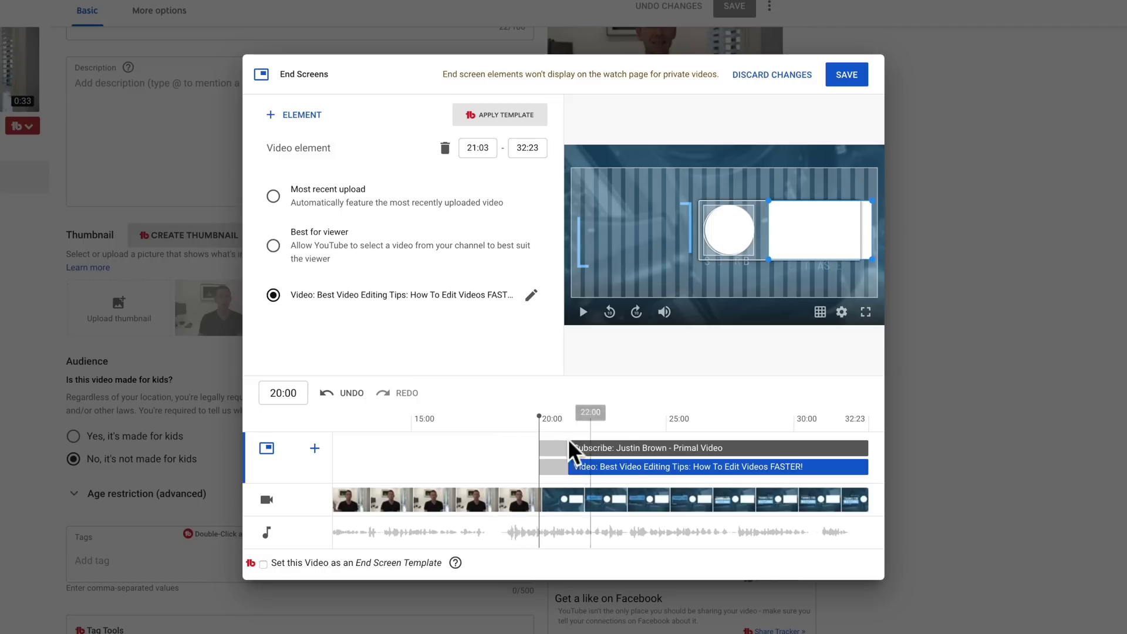